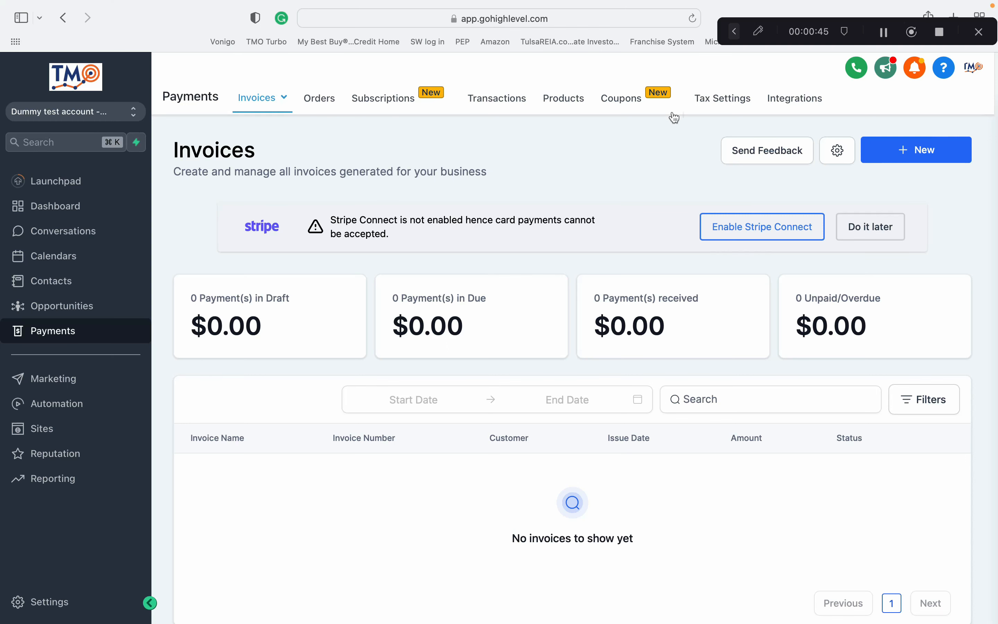
Open the Products page and start creating a new product.
click(562, 104)
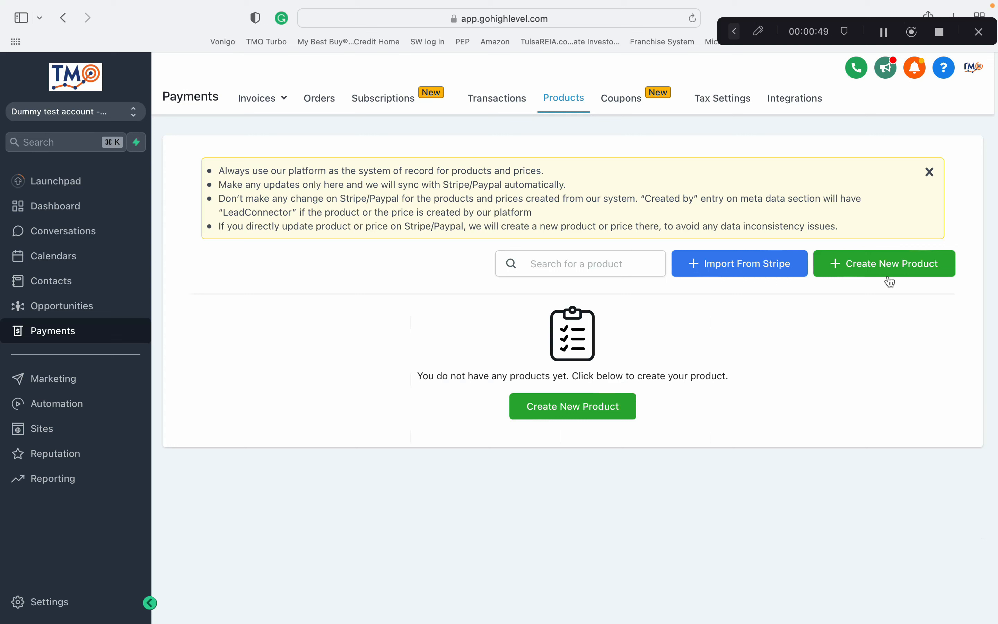
click(612, 407)
click(545, 322)
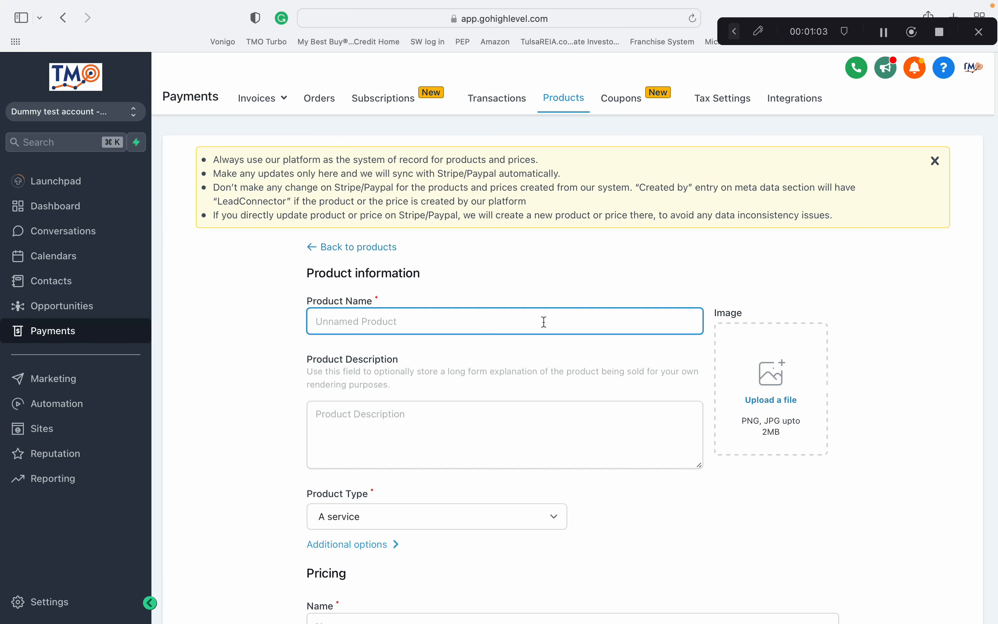
Set the product type to Physical goods.
scroll(596, 513, down, 5)
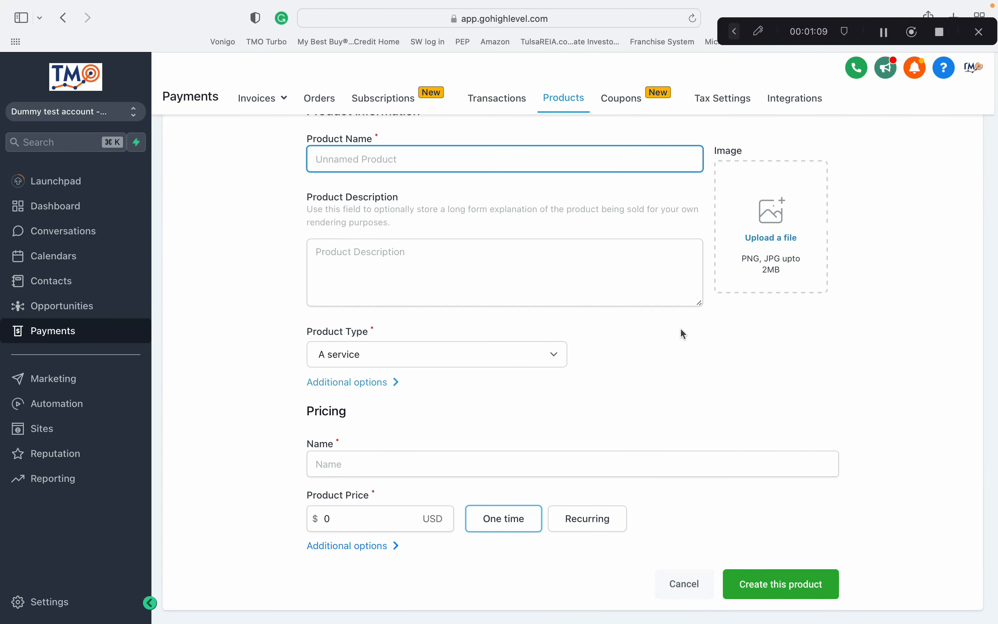
scroll(677, 368, up, 1)
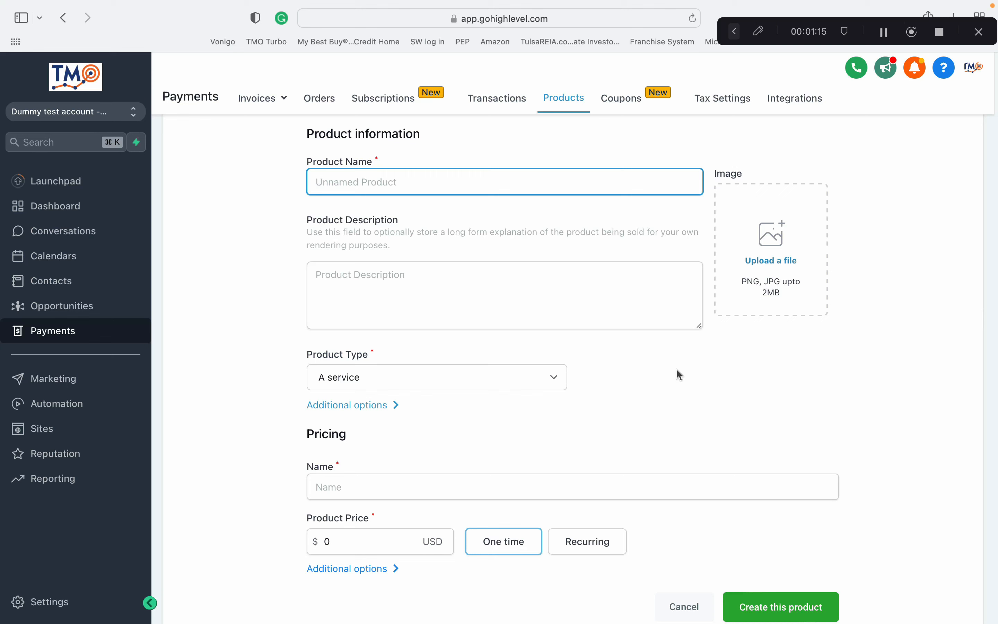
scroll(677, 370, up, 1)
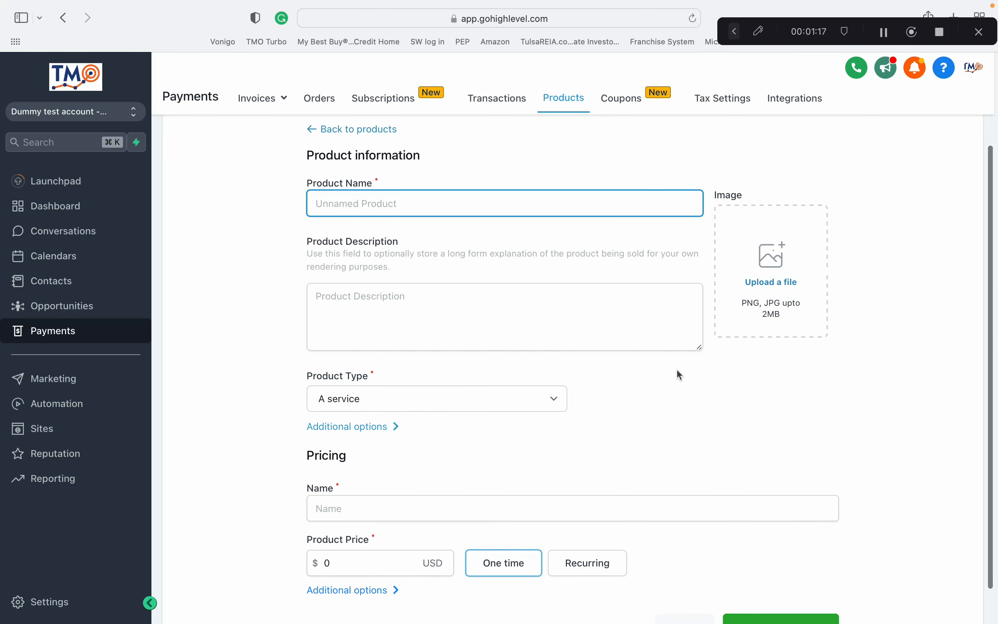
scroll(677, 370, down, 1)
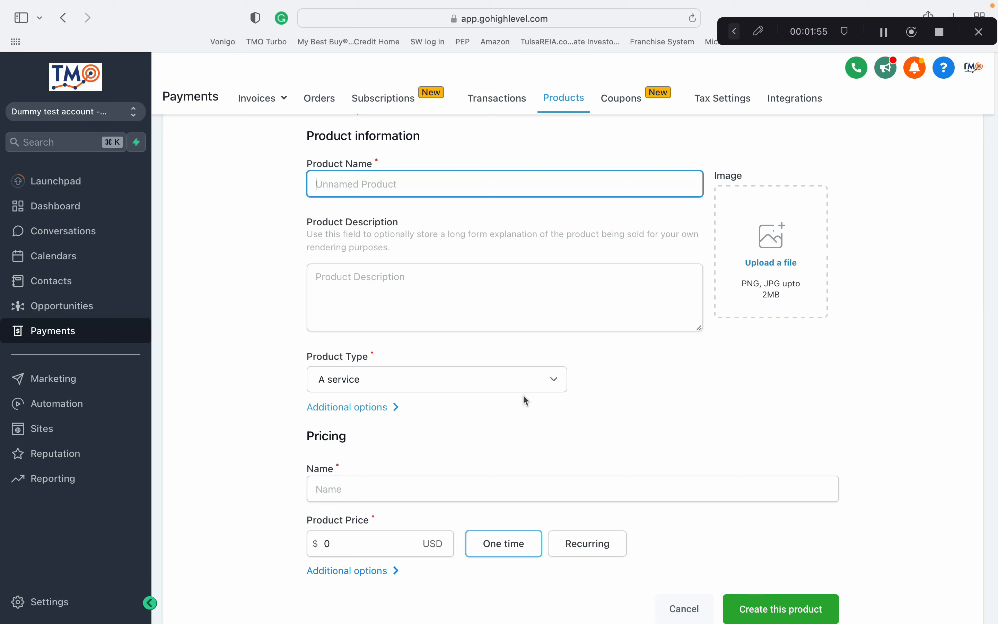
click(530, 381)
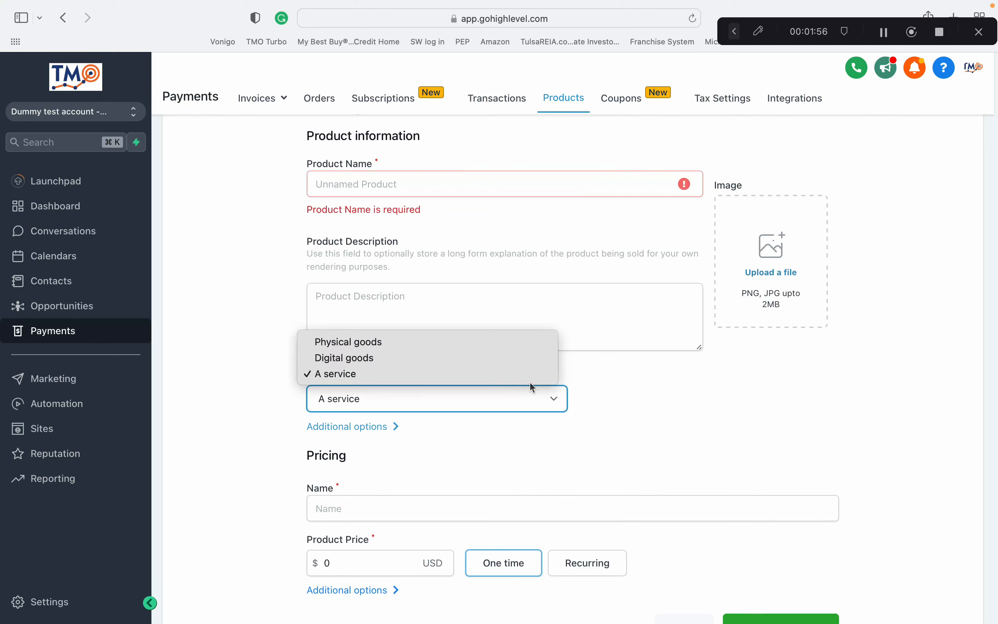
click(519, 343)
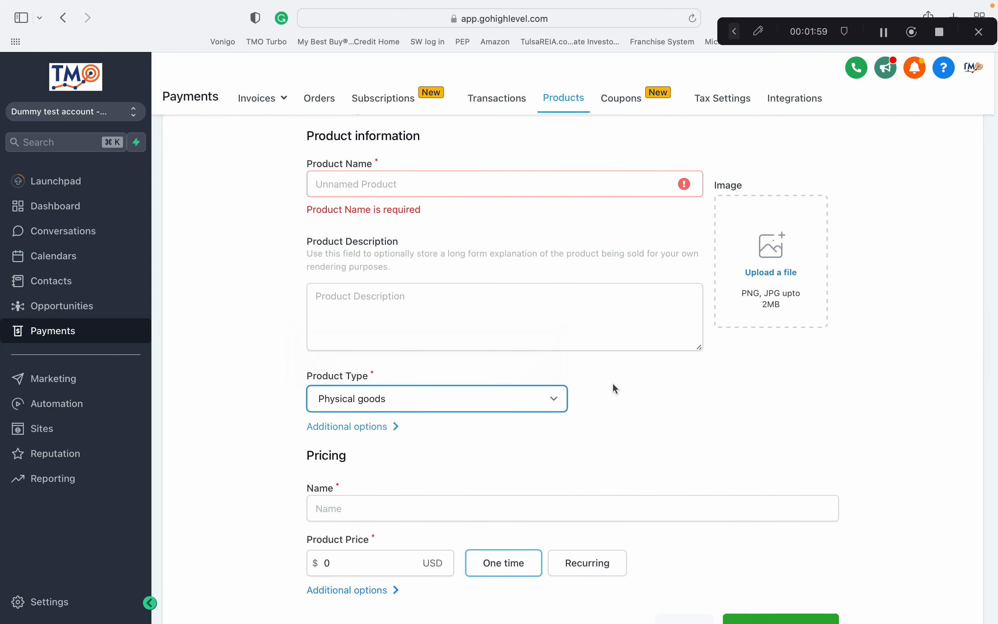
click(572, 180)
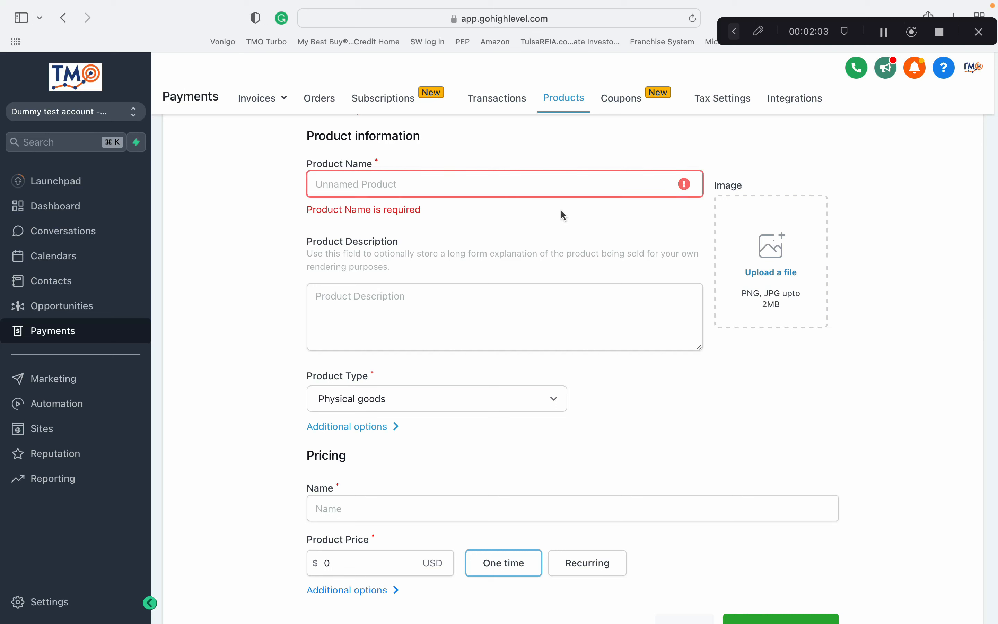
click(567, 191)
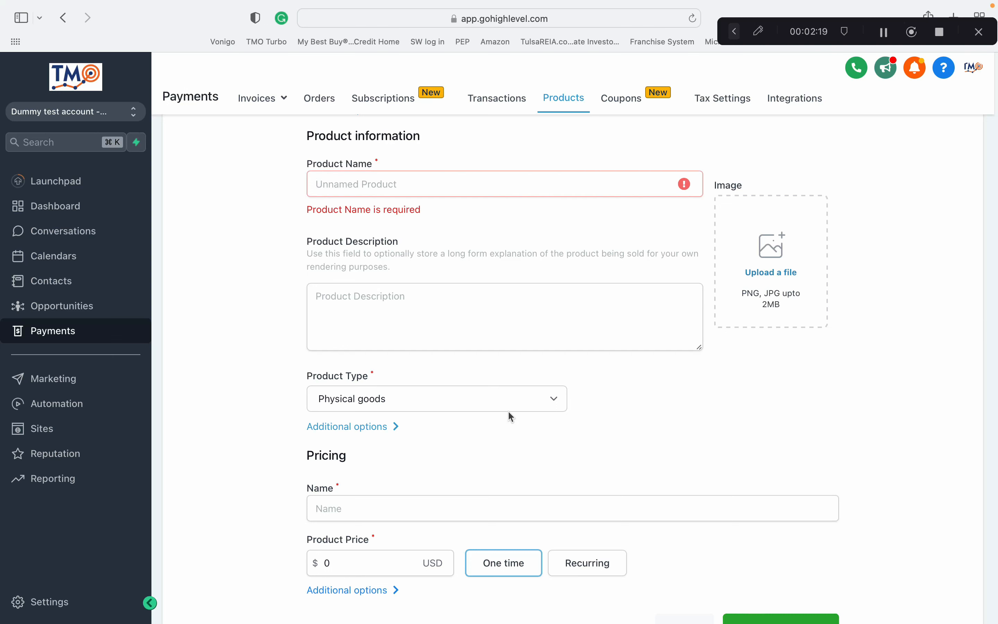
click(513, 400)
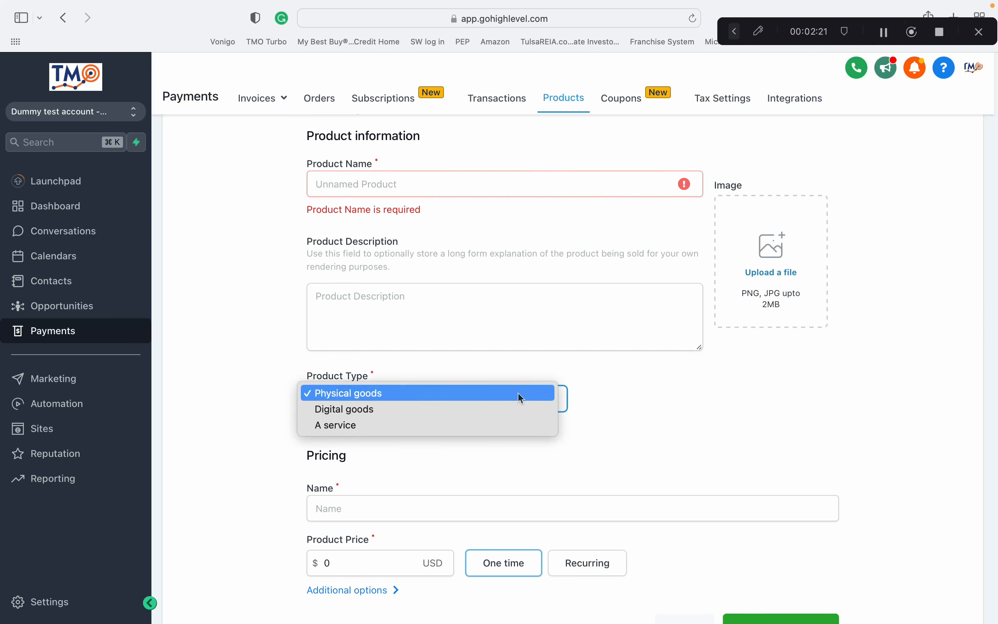
click(635, 394)
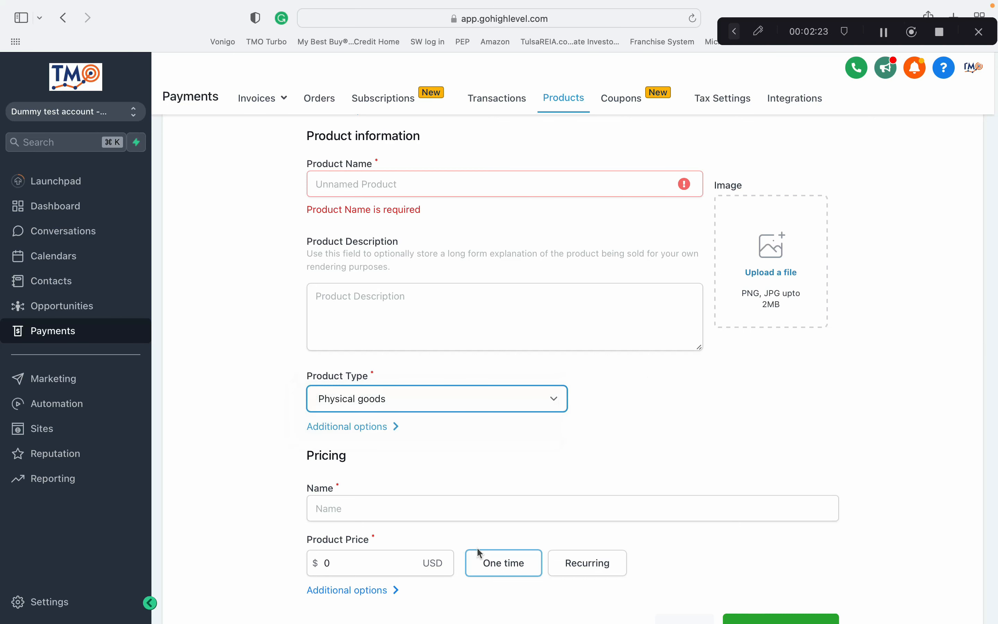
Name the product Handy man hours.
scroll(647, 376, down, 2)
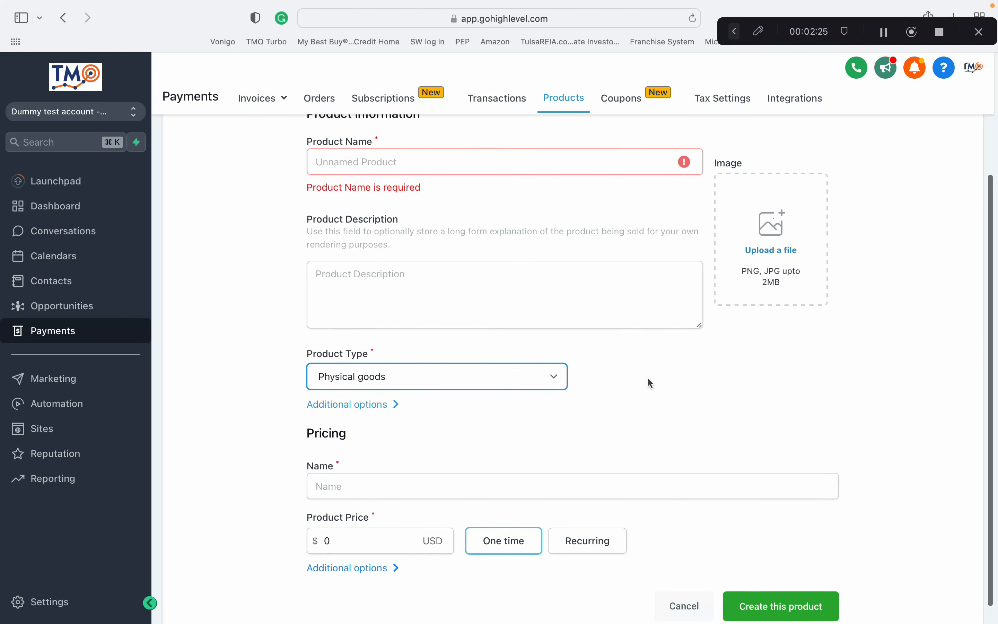
scroll(647, 376, down, 1)
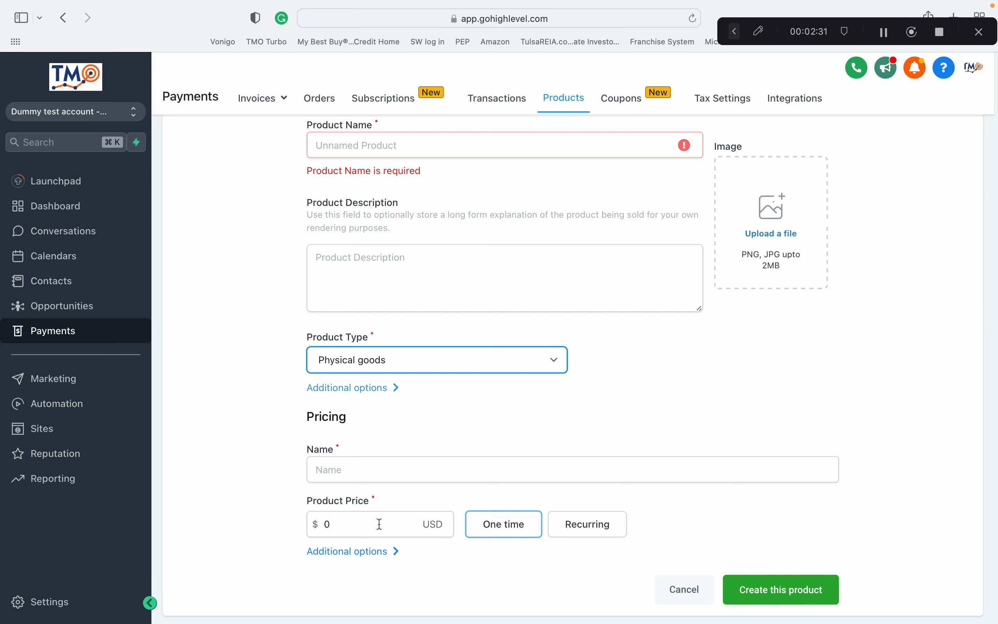
scroll(512, 387, up, 3)
click(507, 229)
text(P)
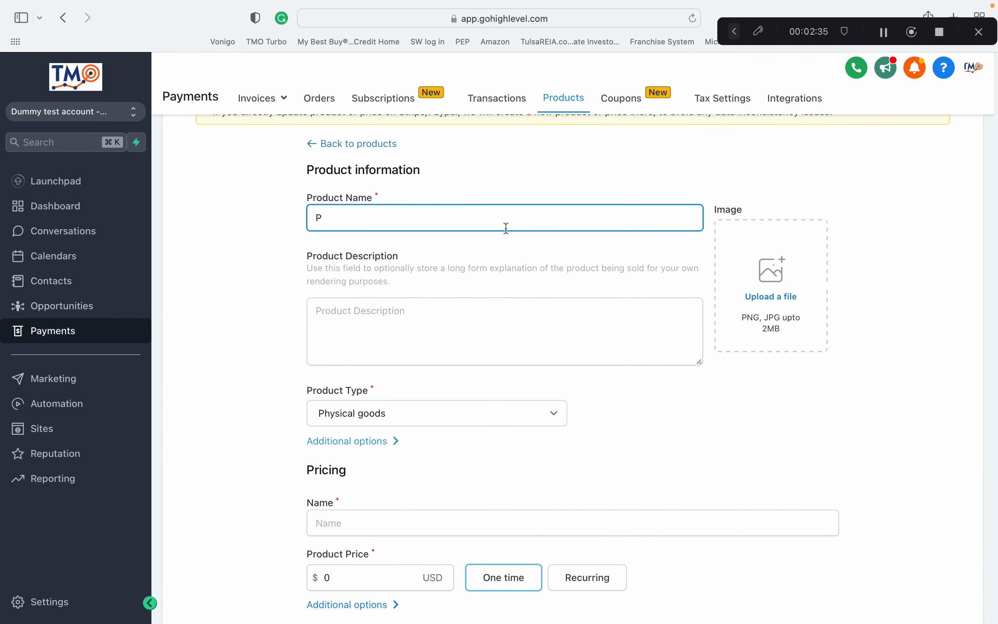
key(BackSpace)
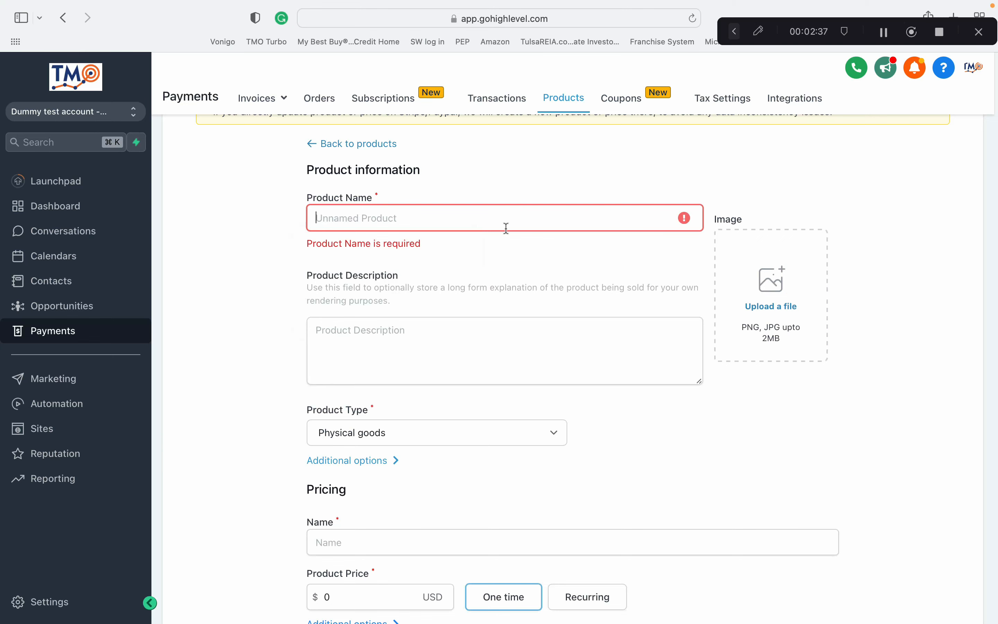
text(Handy man)
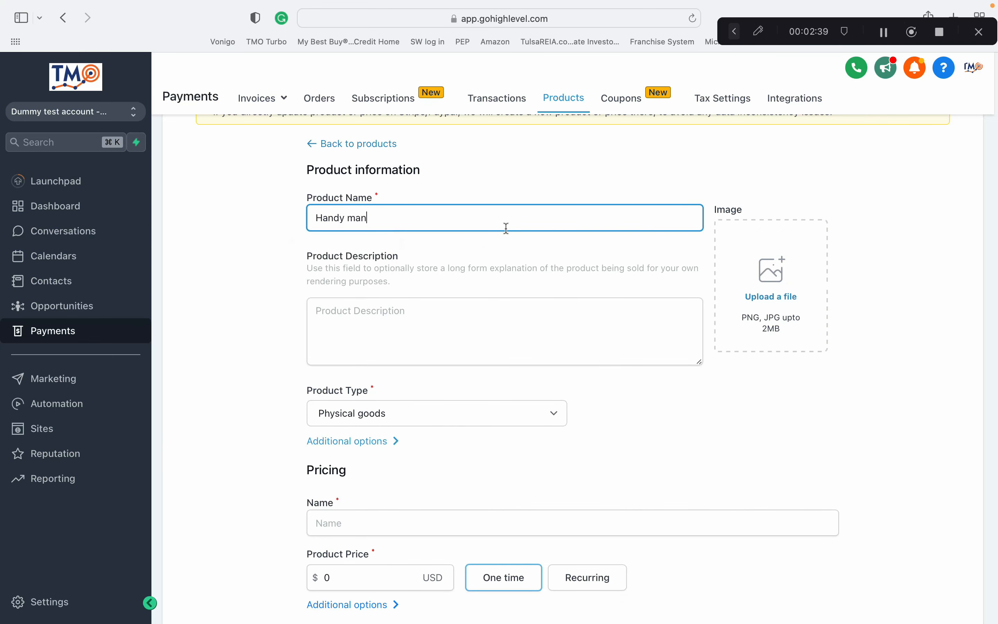
text( hours)
Set the product price to 1 USD.
click(345, 580)
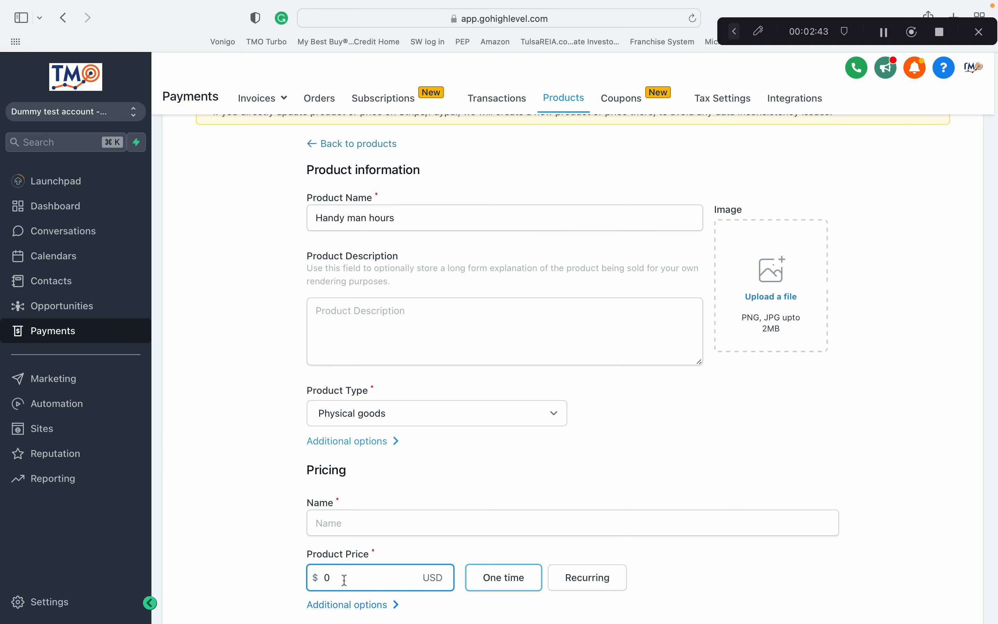
key(BackSpace)
text(1)
Change the product type to A service and expand the additional options.
click(493, 428)
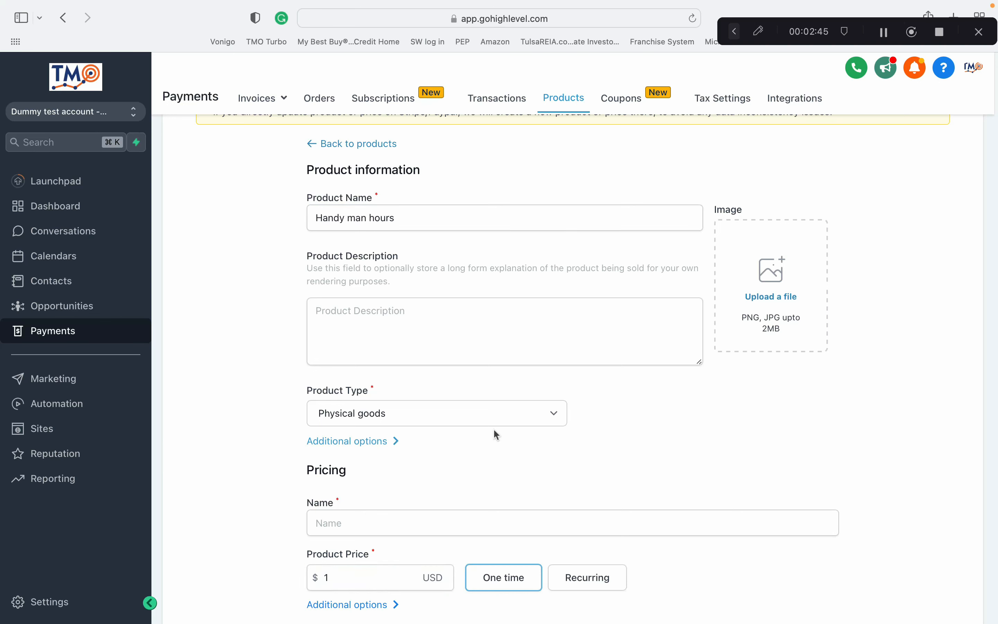
click(494, 429)
click(490, 438)
click(583, 448)
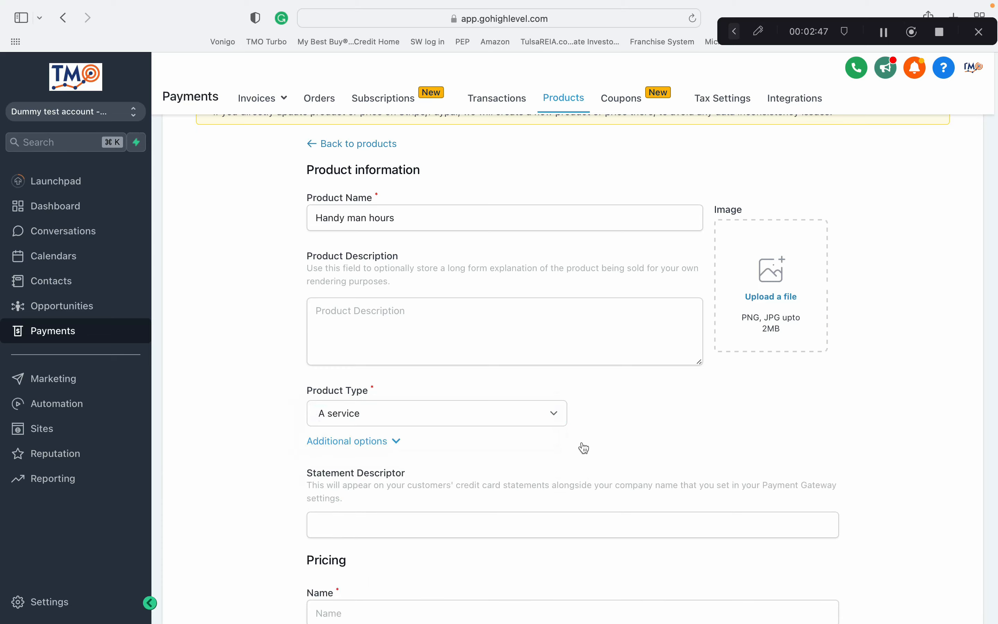
scroll(585, 448, down, 5)
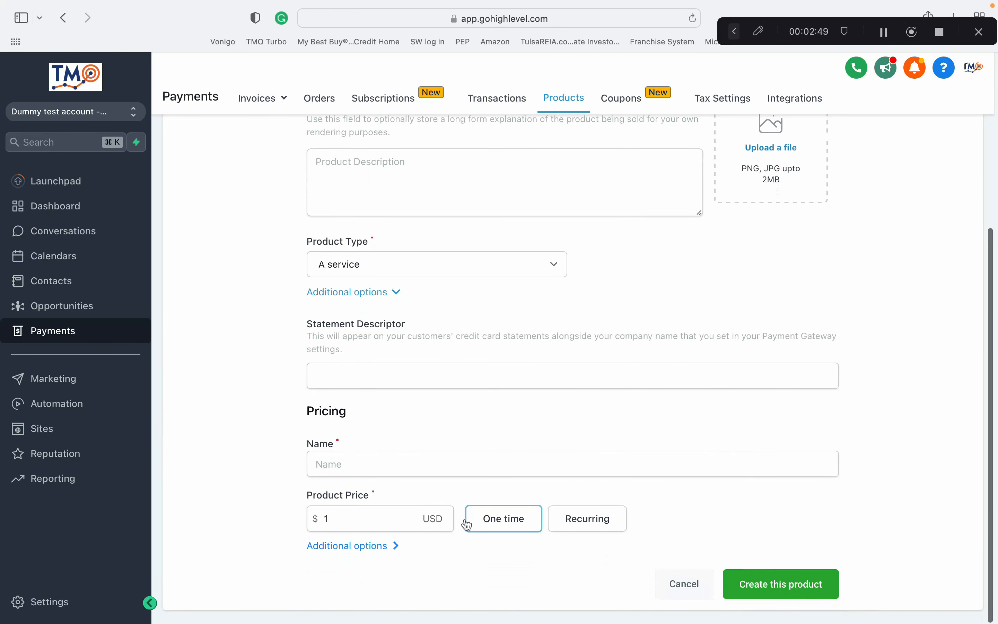
Enter Handy man hours as the pricing name and create the product.
click(751, 588)
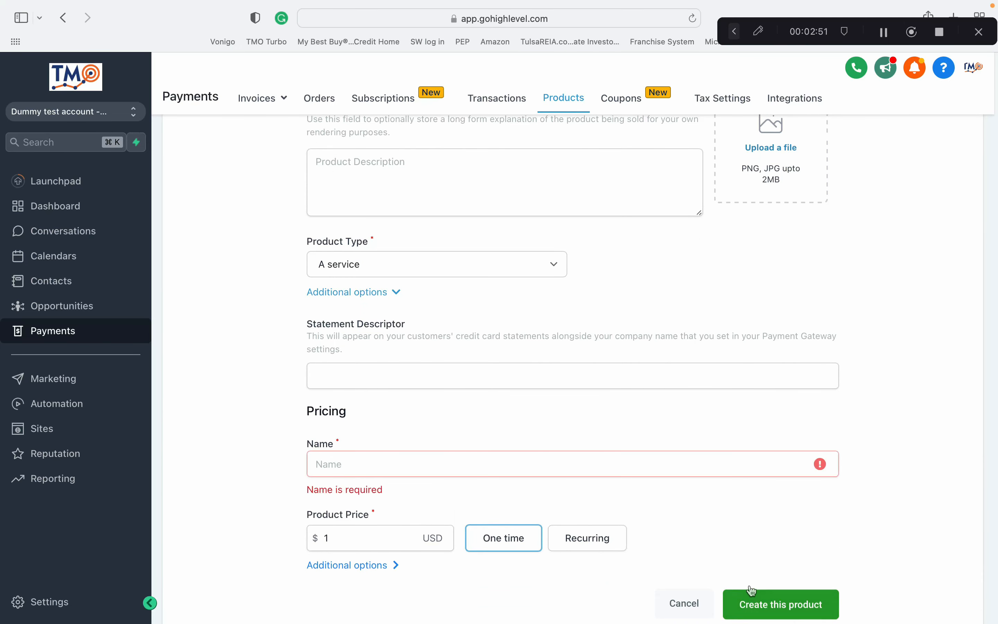
click(673, 473)
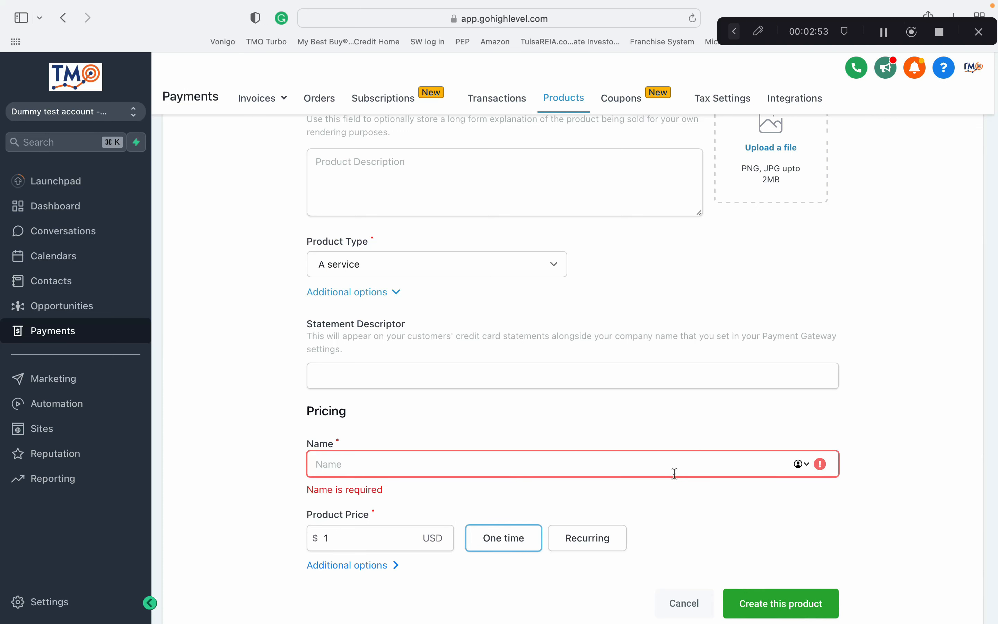
text(Hangy ma)
key(BackSpace)
key(BackSpace)
key(BackSpace)
key(BackSpace)
key(BackSpace)
text(dy man hours)
click(811, 594)
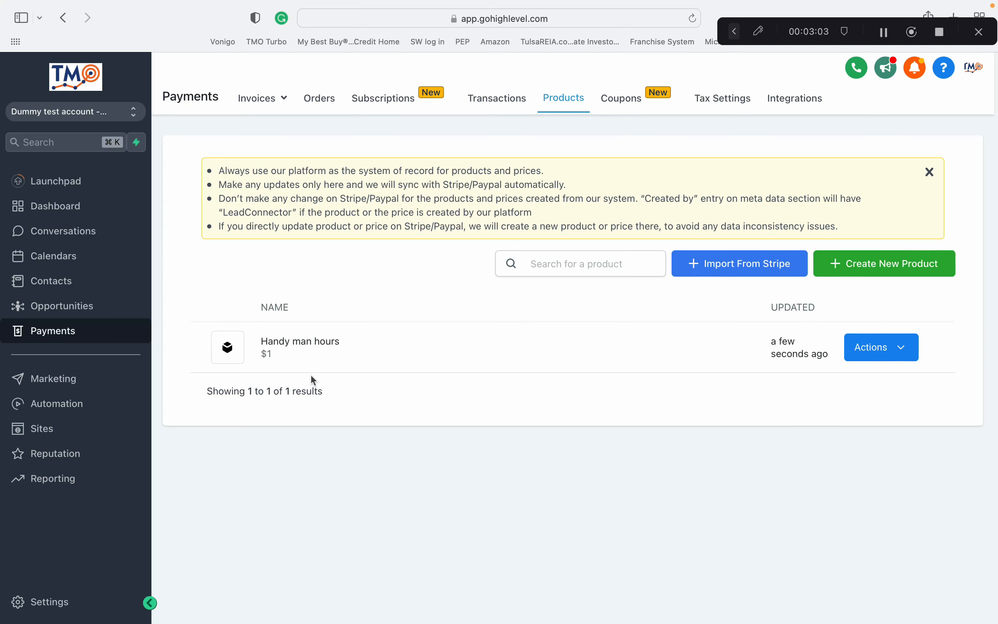
Browse the Tax Settings, Coupons, Transactions, Subscriptions, Orders and Invoices pages.
click(724, 100)
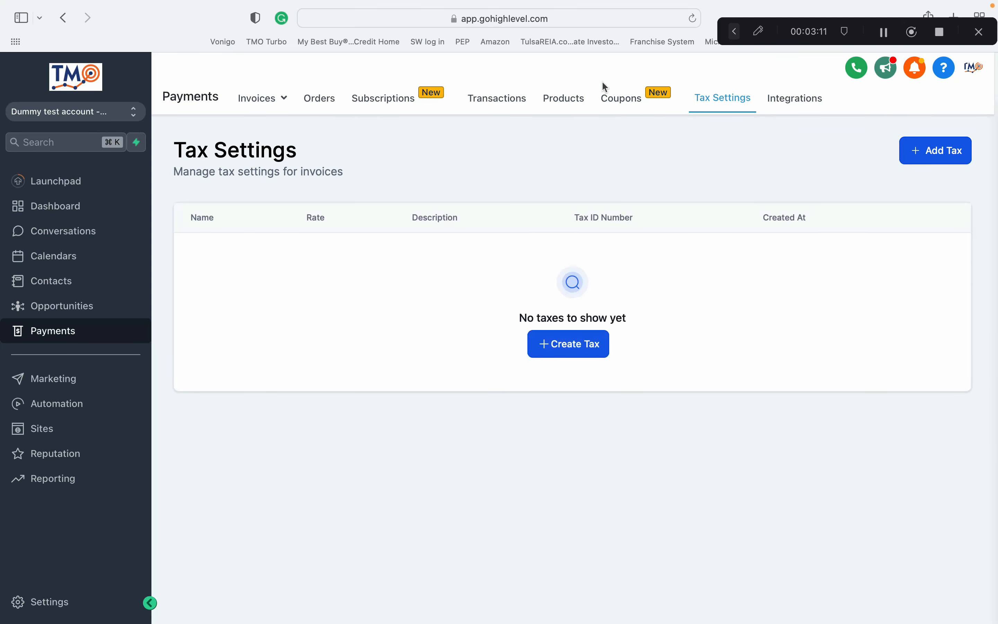
click(620, 104)
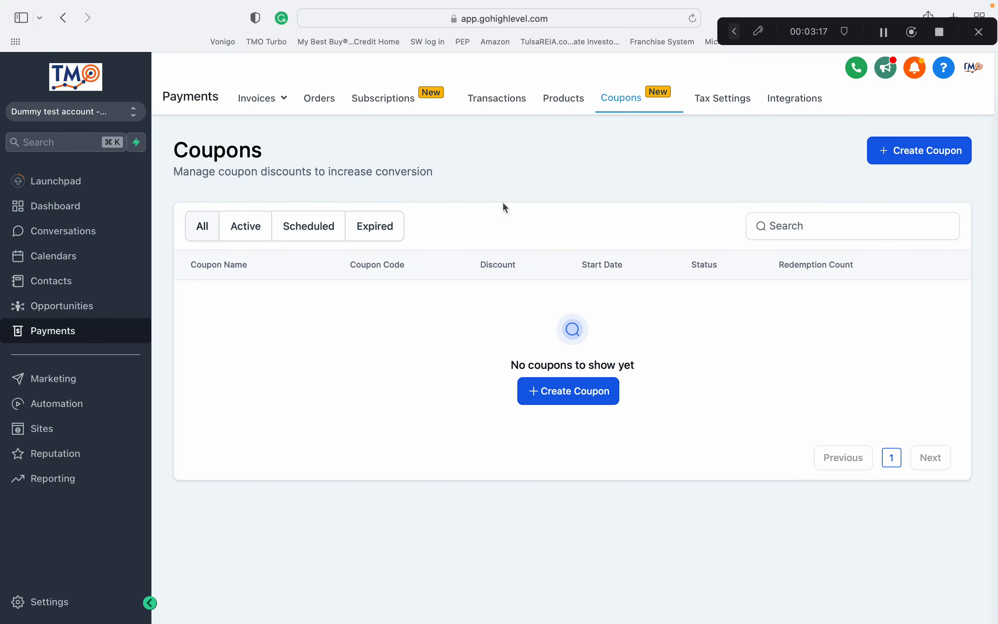
click(506, 107)
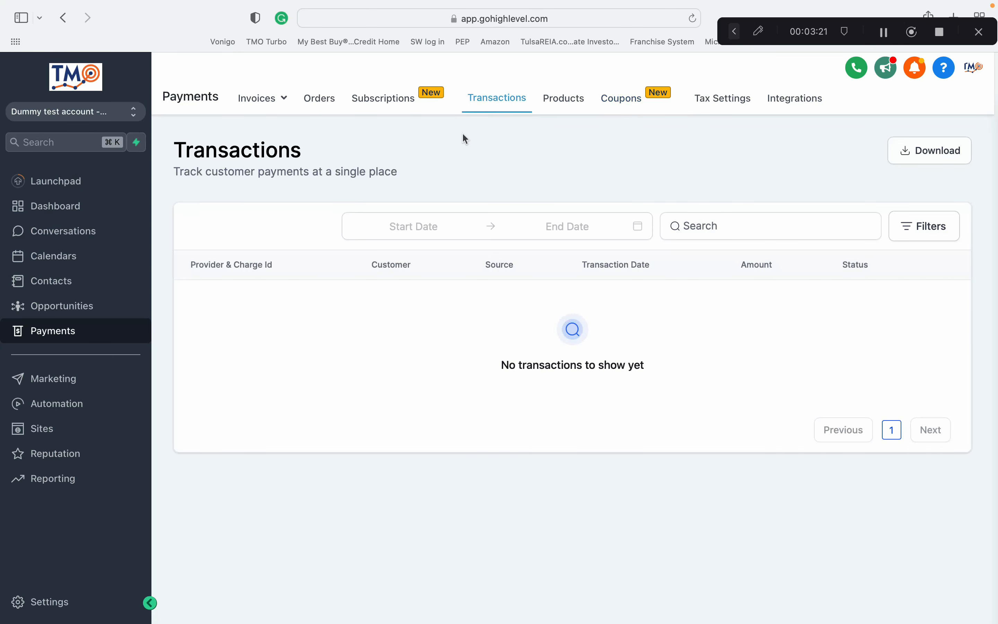
click(368, 94)
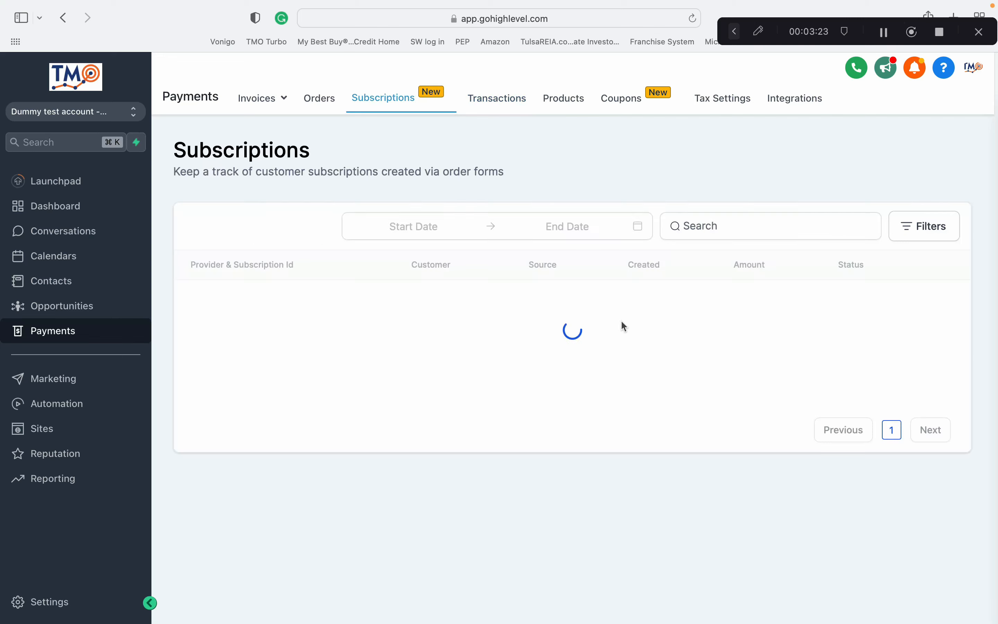
click(320, 103)
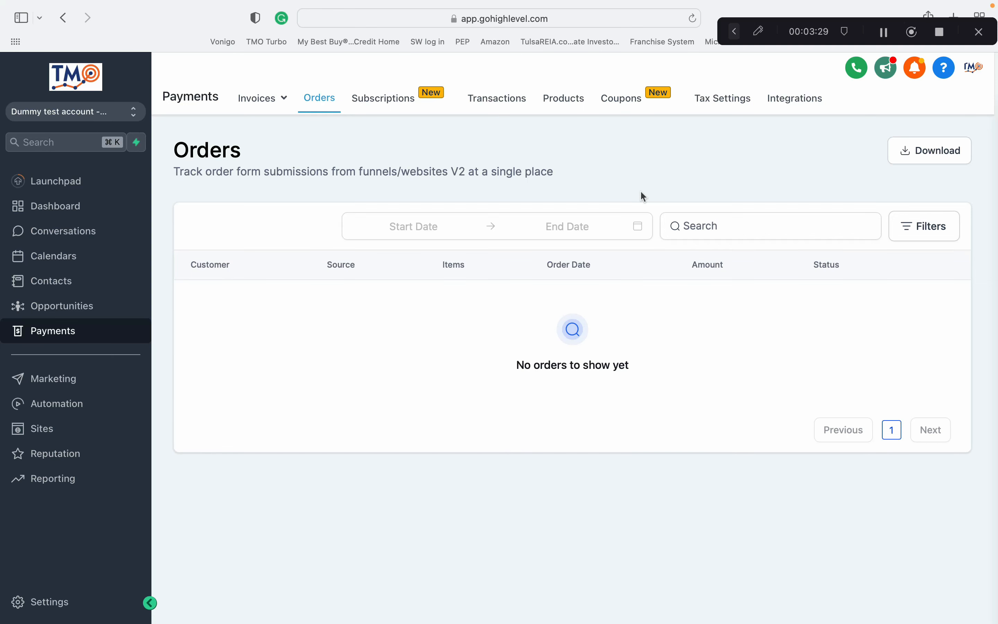
click(268, 101)
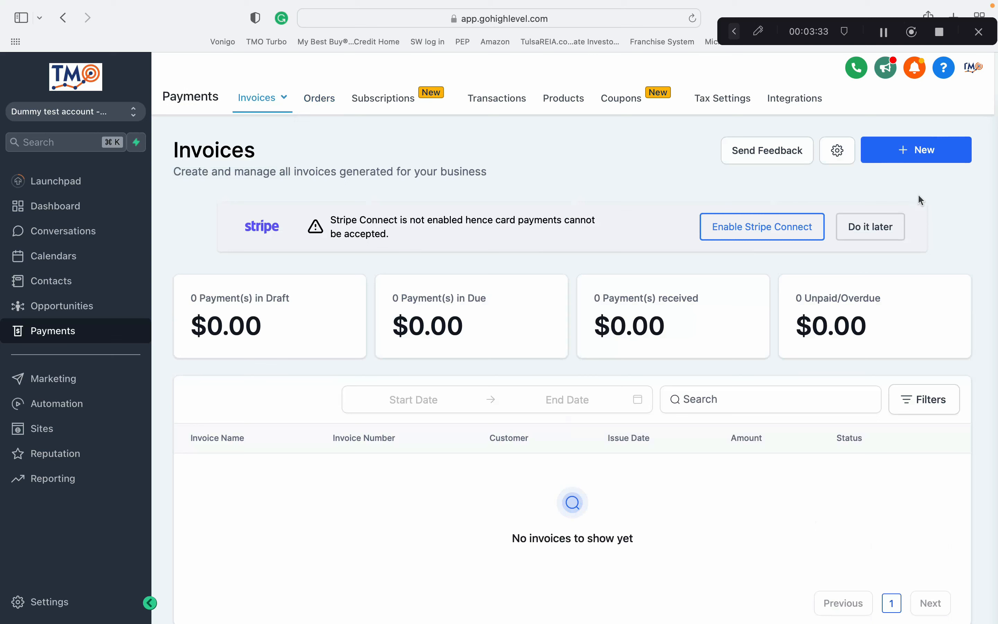
Create a new one-time invoice.
click(891, 160)
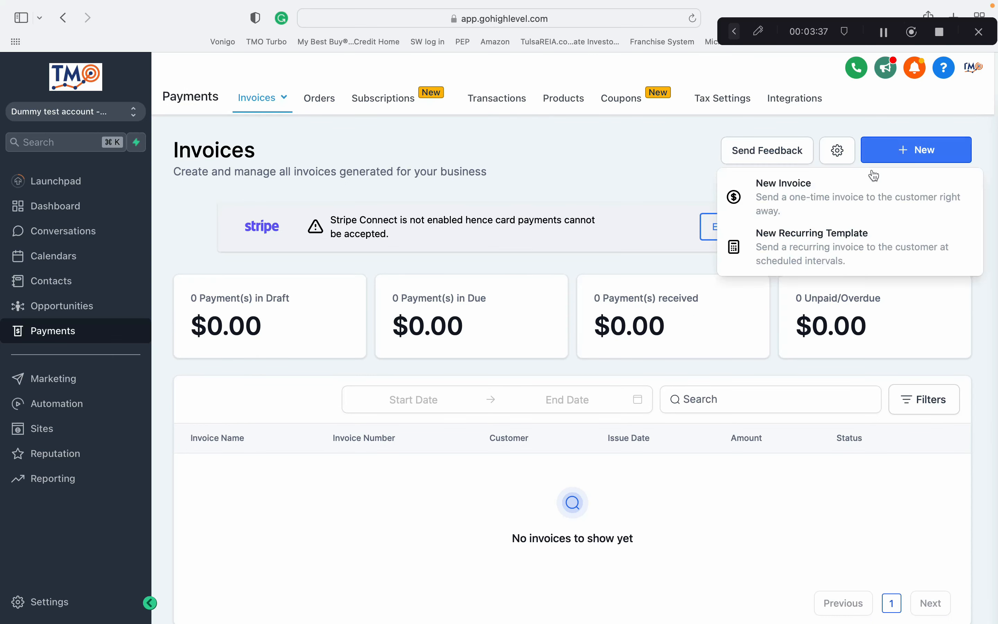
click(844, 202)
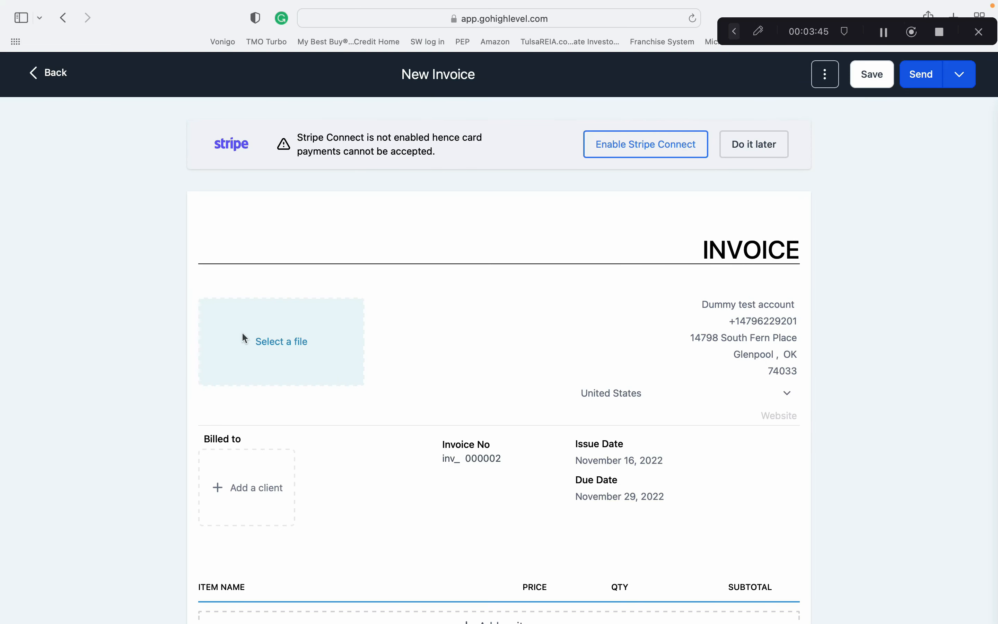
scroll(450, 327, down, 2)
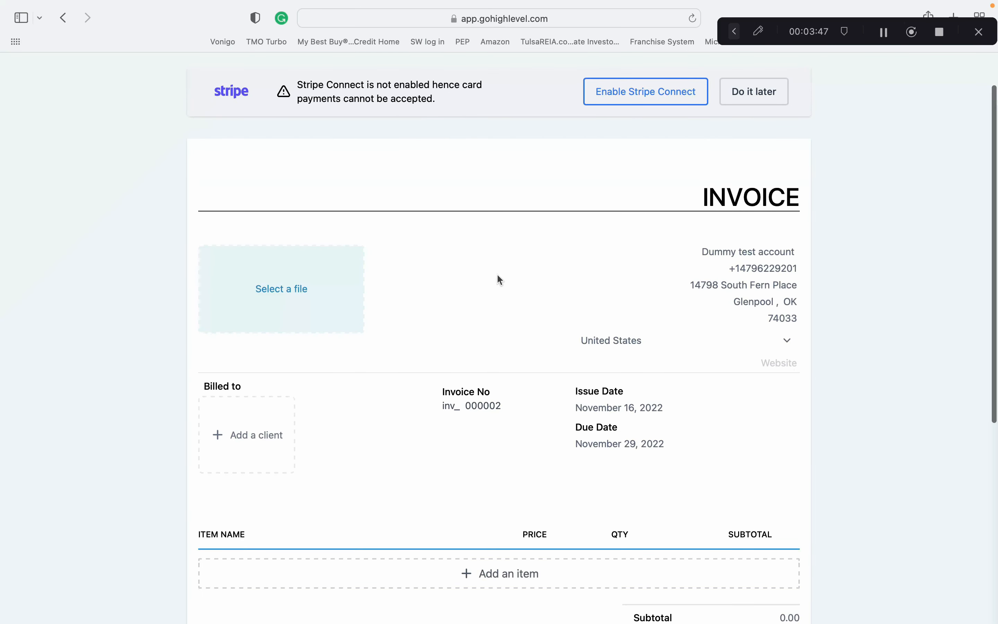
scroll(501, 278, down, 1)
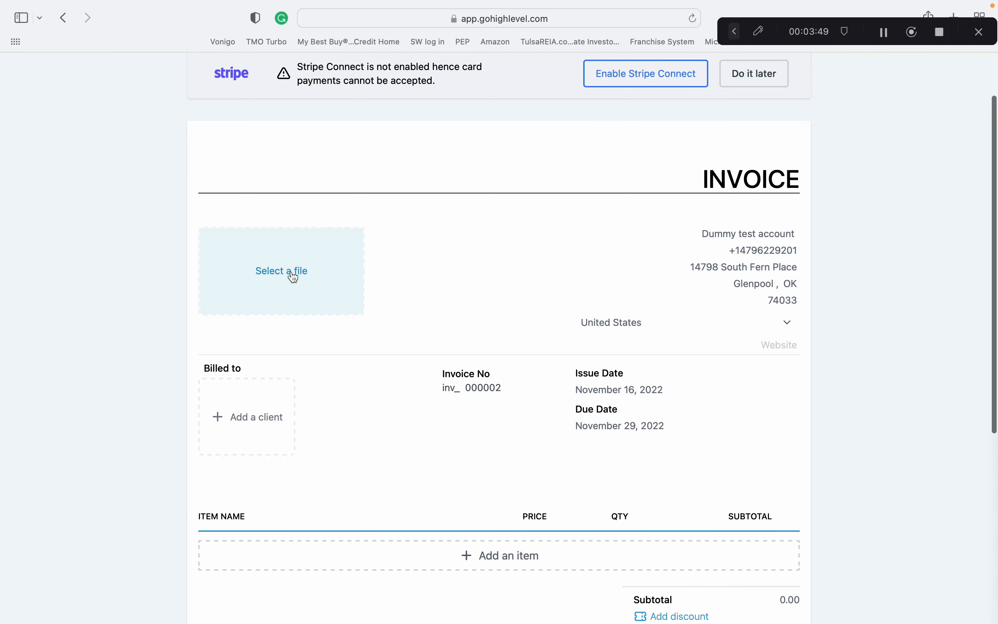
Open the logo file picker and go back without choosing a file.
click(294, 277)
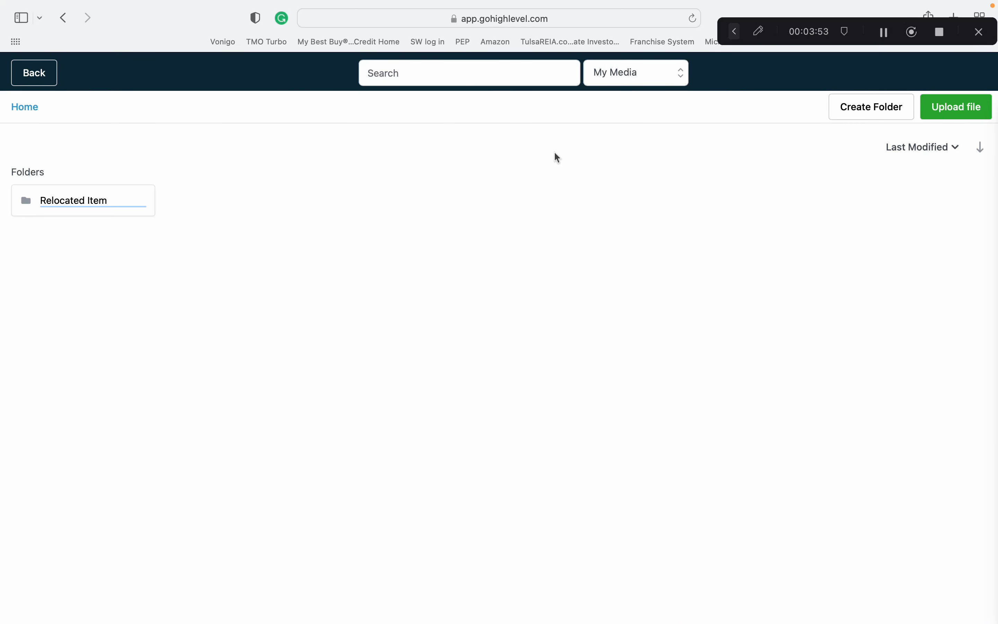
click(47, 80)
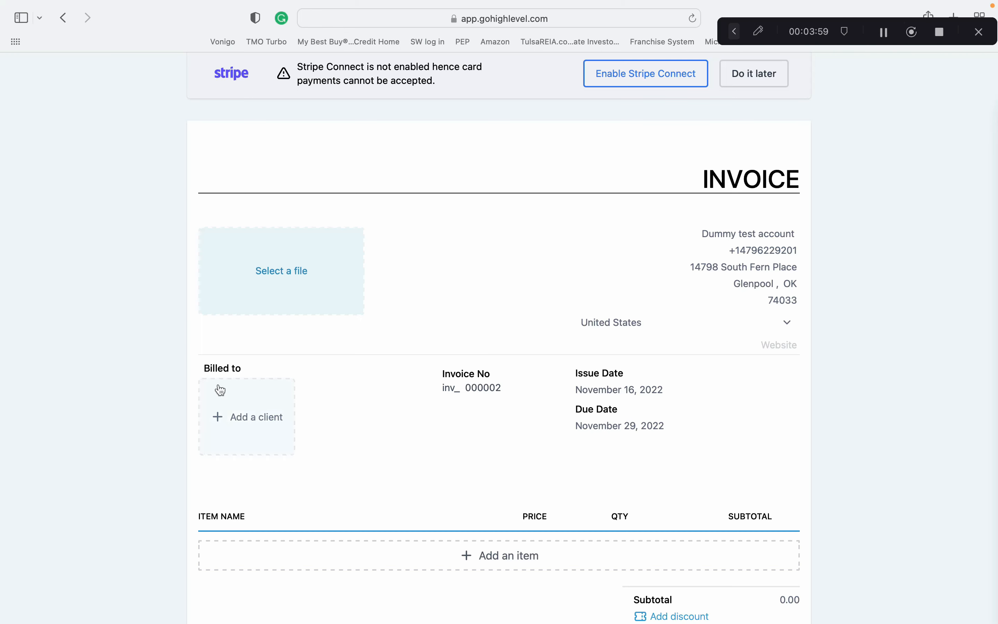
Bill the invoice to an existing client picked from the full client list.
click(234, 420)
scroll(338, 417, down, 1)
scroll(337, 415, down, 2)
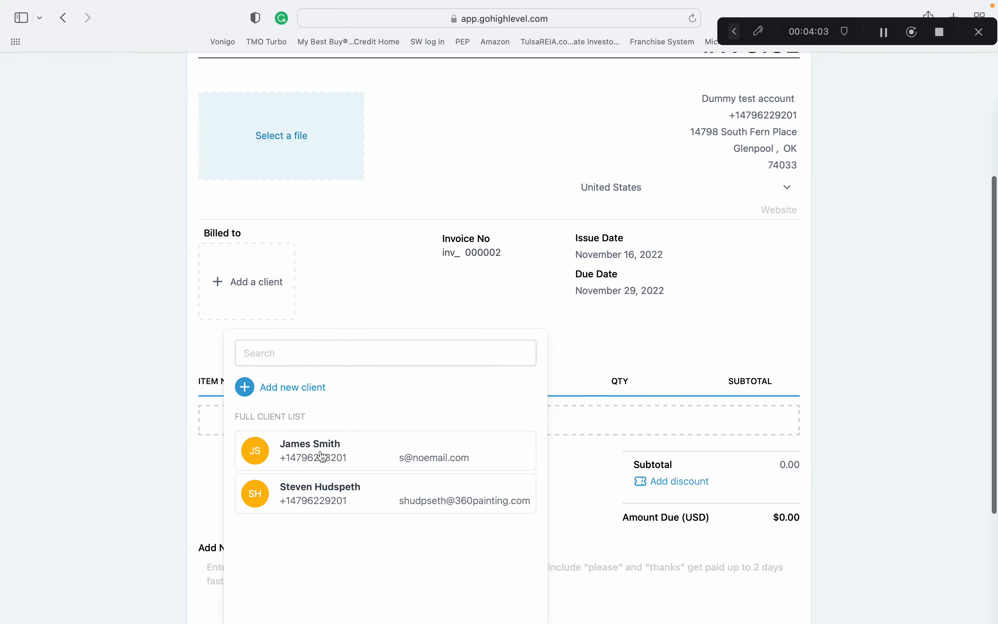
click(323, 454)
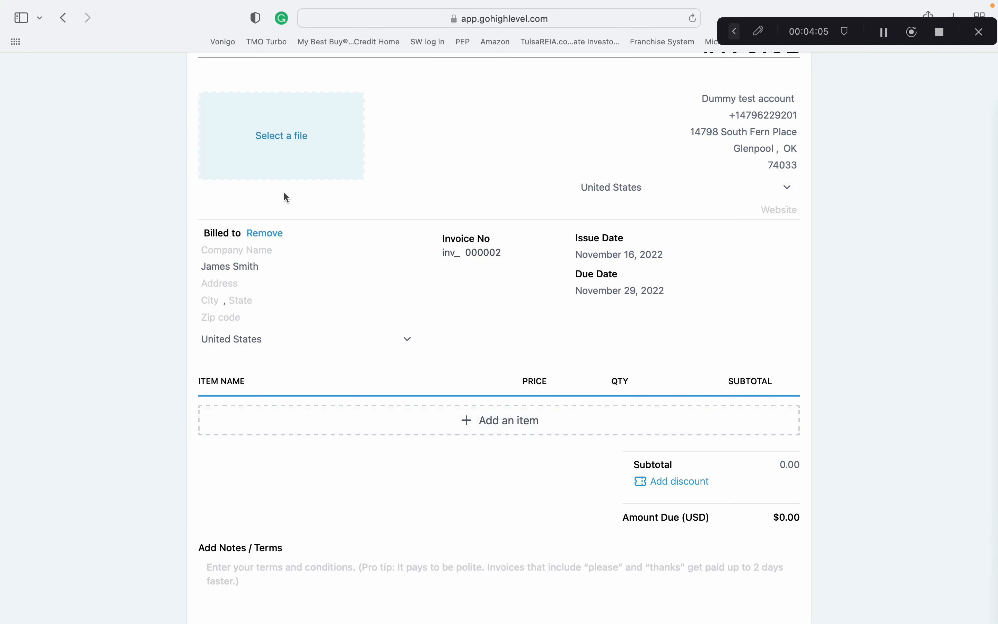
Add a line item using the Handy man hours product with the Handy man hour price.
click(508, 420)
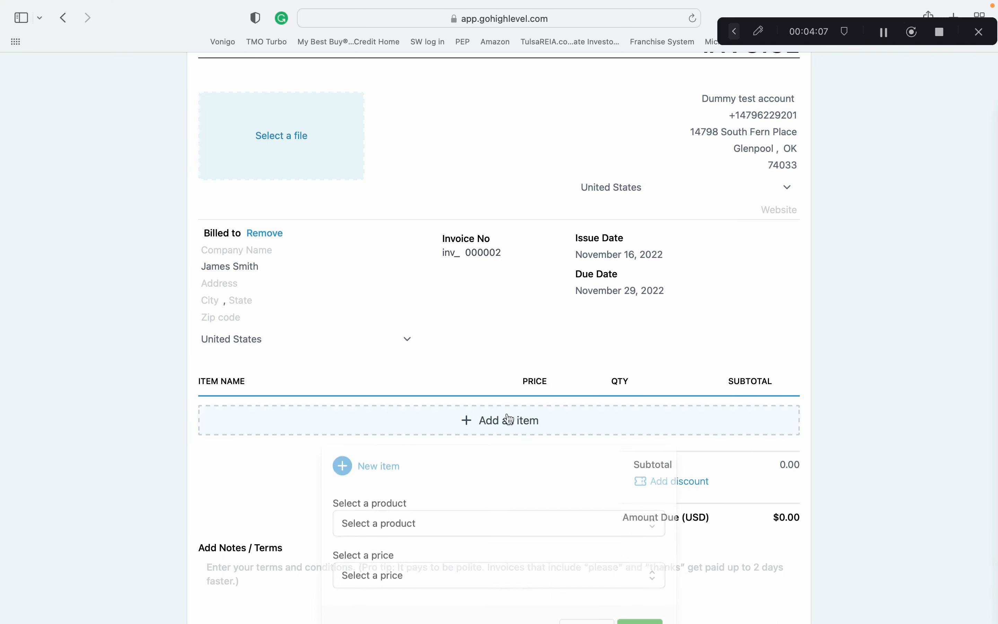
scroll(456, 489, down, 1)
click(454, 482)
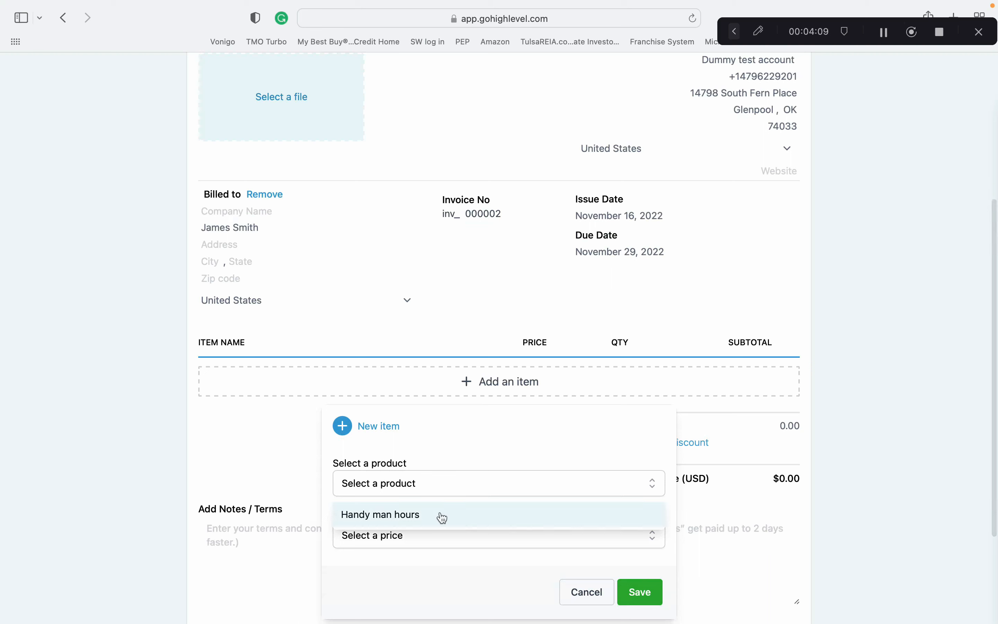
click(439, 516)
click(440, 532)
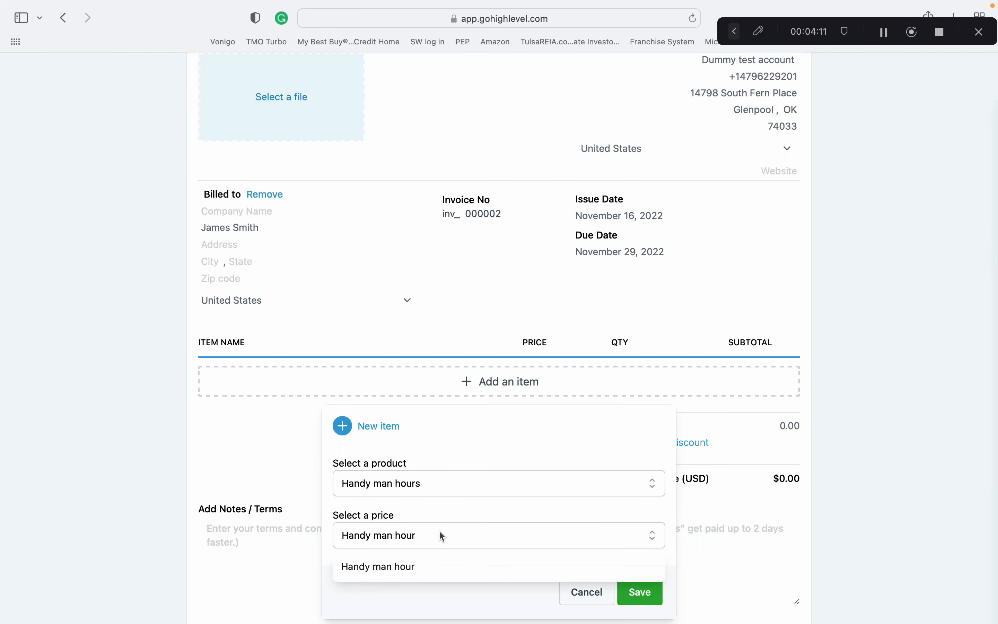
click(433, 561)
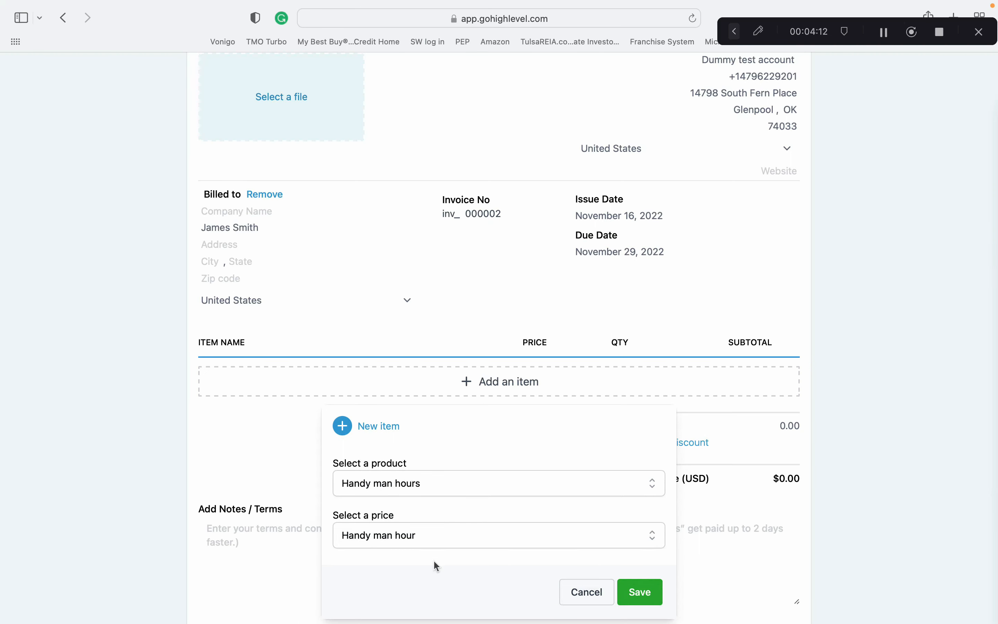
click(574, 487)
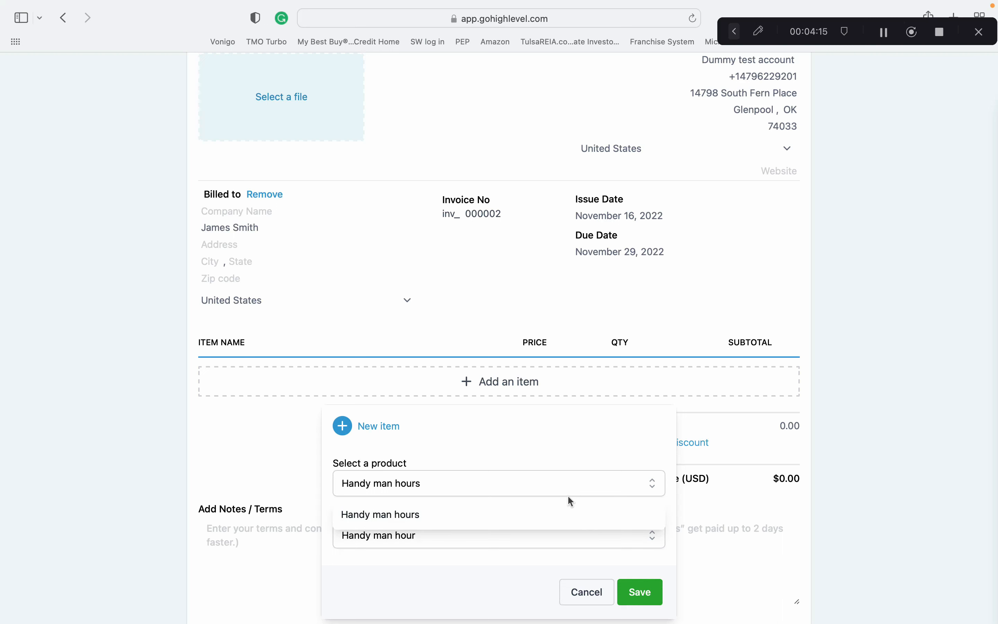
click(563, 514)
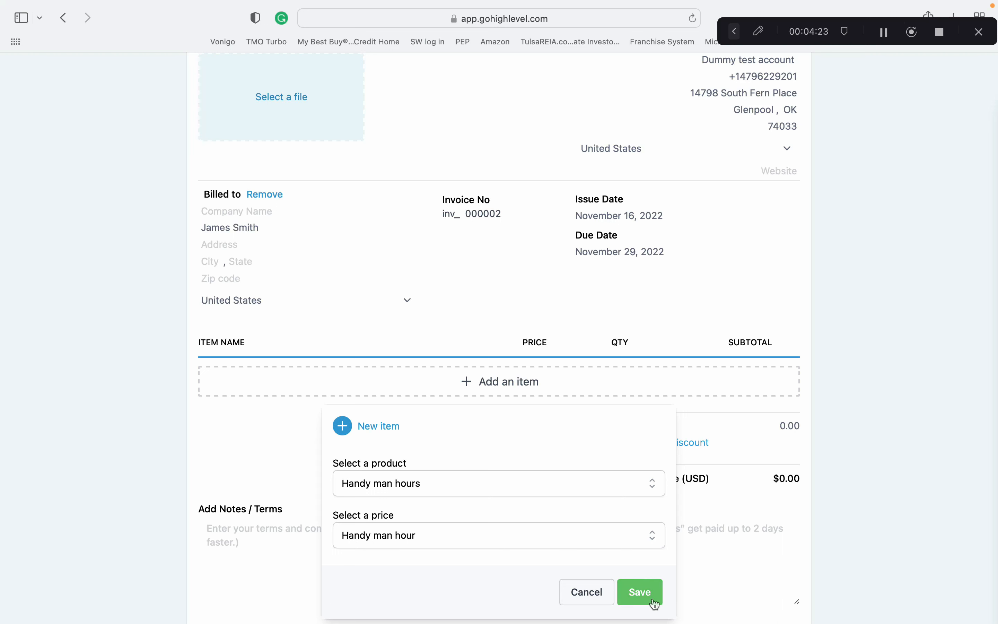
click(642, 592)
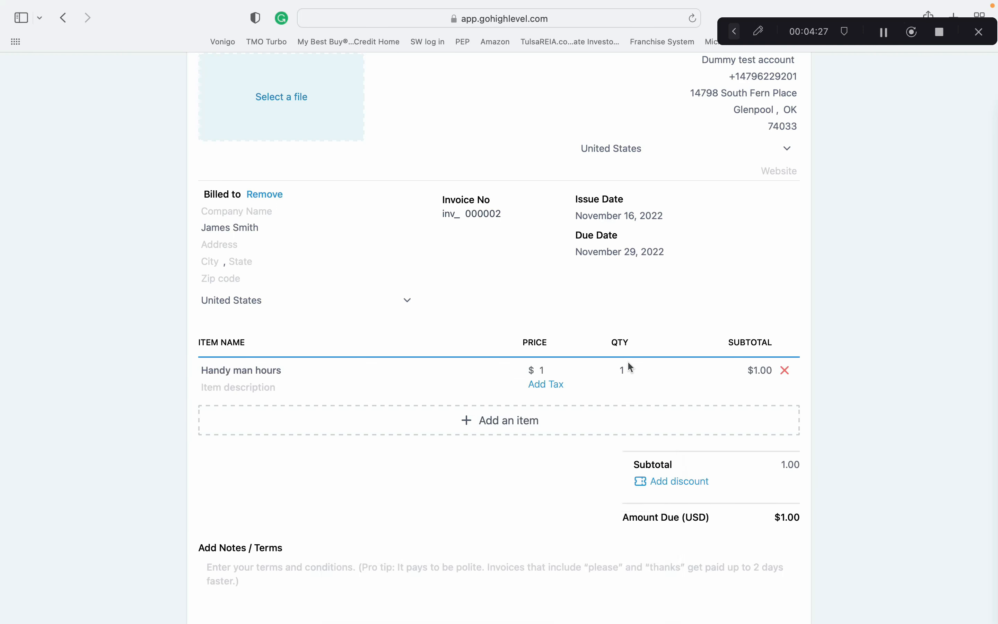
Try to change the line item's quantity to 13.
click(622, 370)
double_click(623, 370)
text(13)
click(627, 374)
key(BackSpace)
Set the line item's price to 2000.
click(540, 370)
key(BackSpace)
text(200)
key(BackSpace)
key(BackSpace)
key(BackSpace)
text(2)
key(BackSpace)
key(BackSpace)
text(2000)
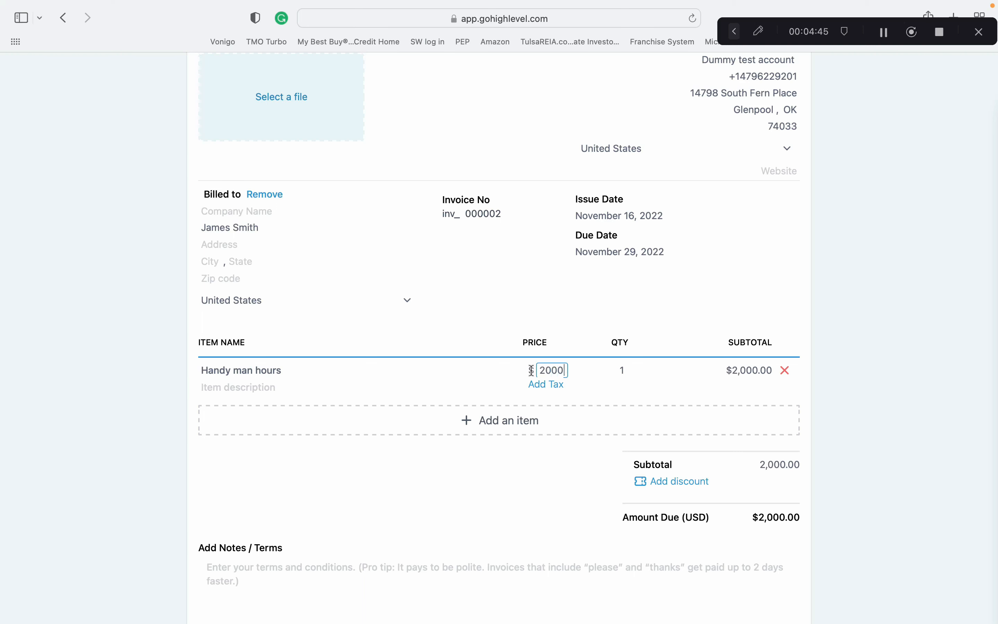
click(486, 508)
scroll(486, 509, down, 3)
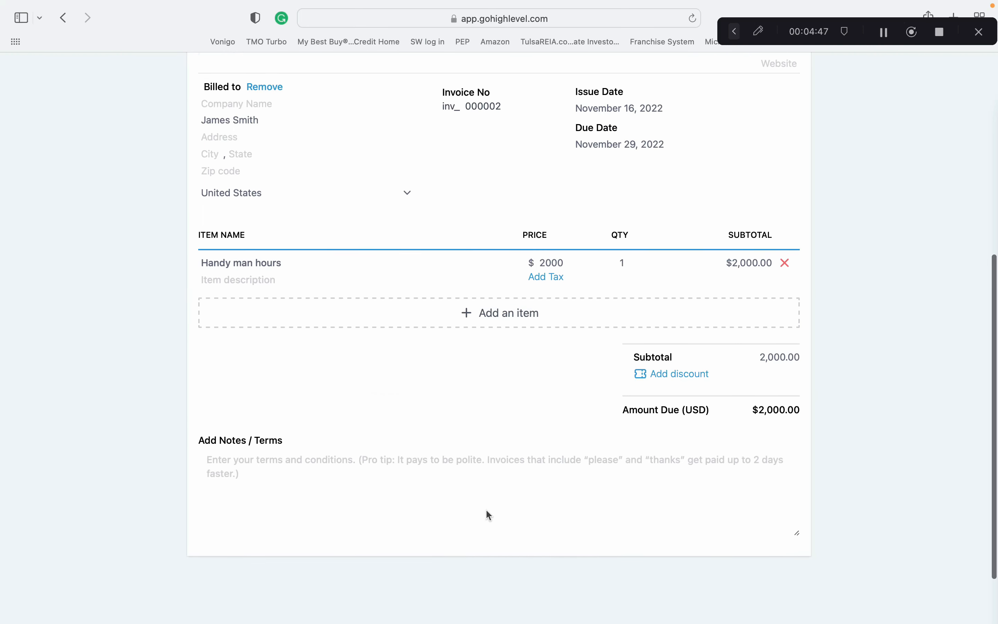
click(487, 510)
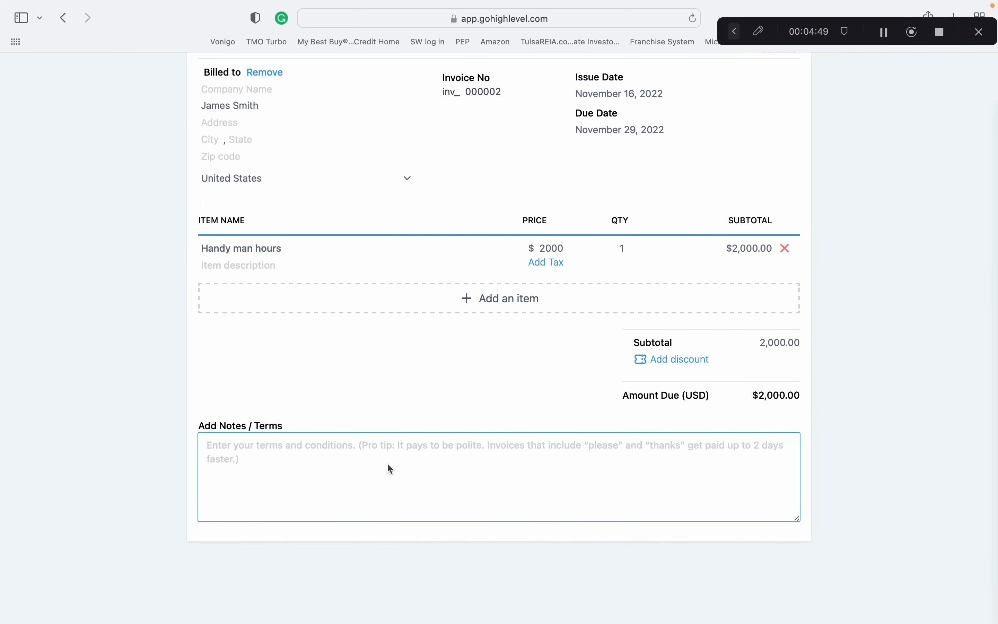
scroll(499, 392, up, 10)
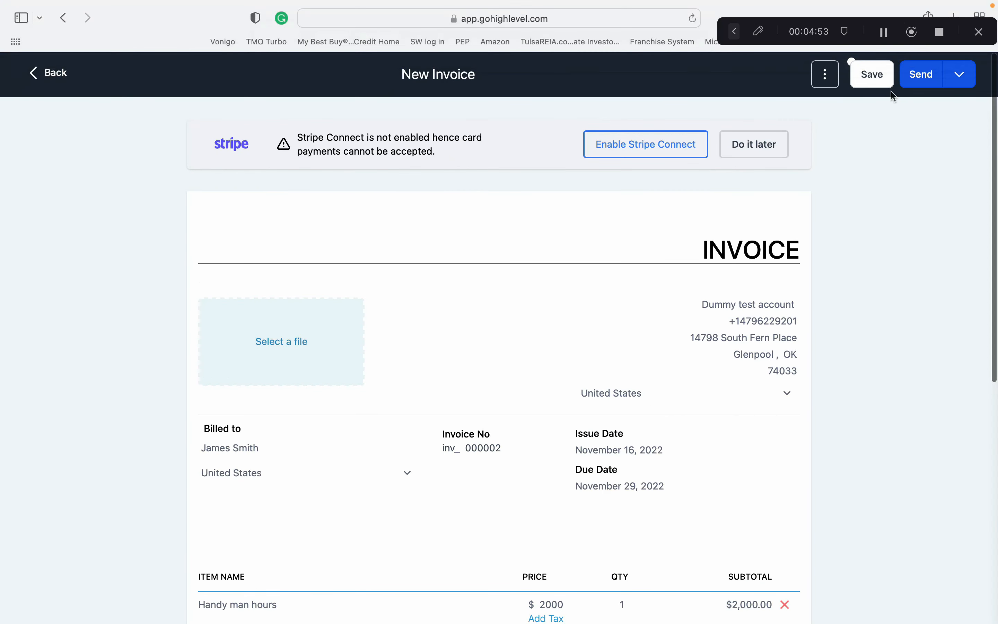
Send the invoice to the client by Email & Text, checking the additional payment mode options.
click(825, 82)
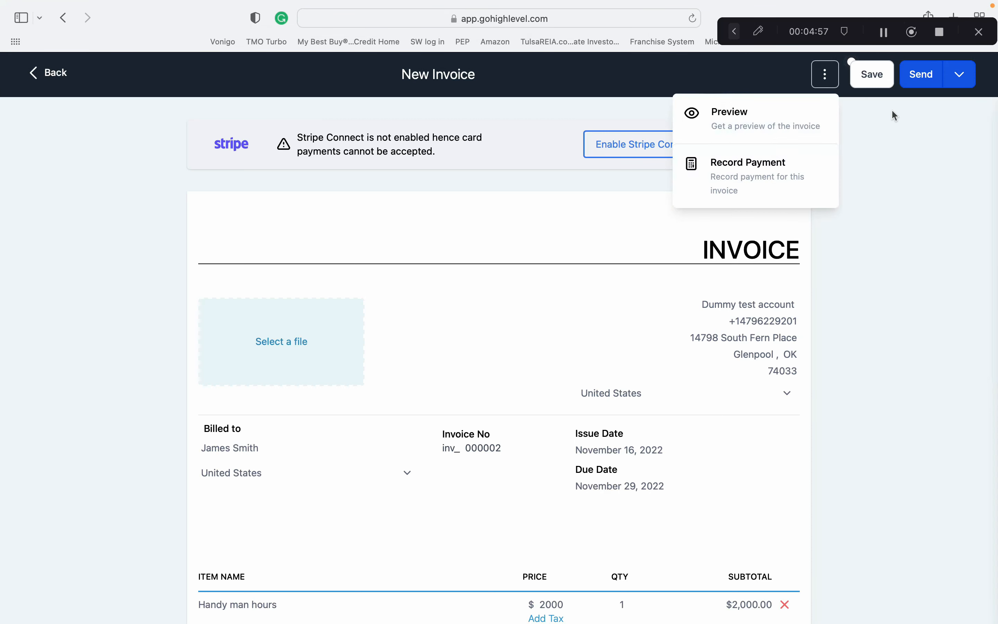
click(913, 124)
click(931, 83)
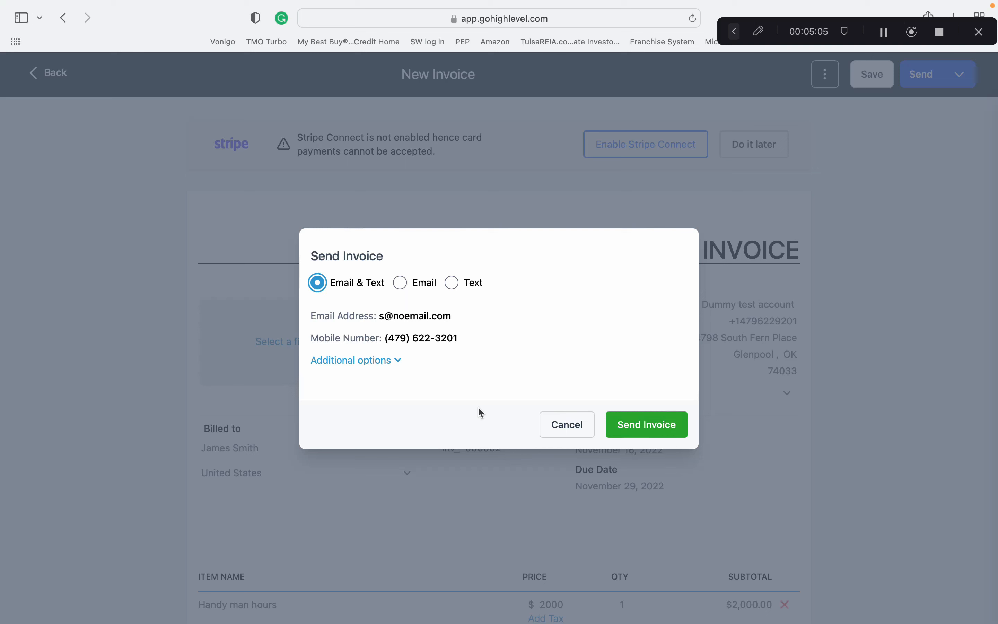
click(401, 361)
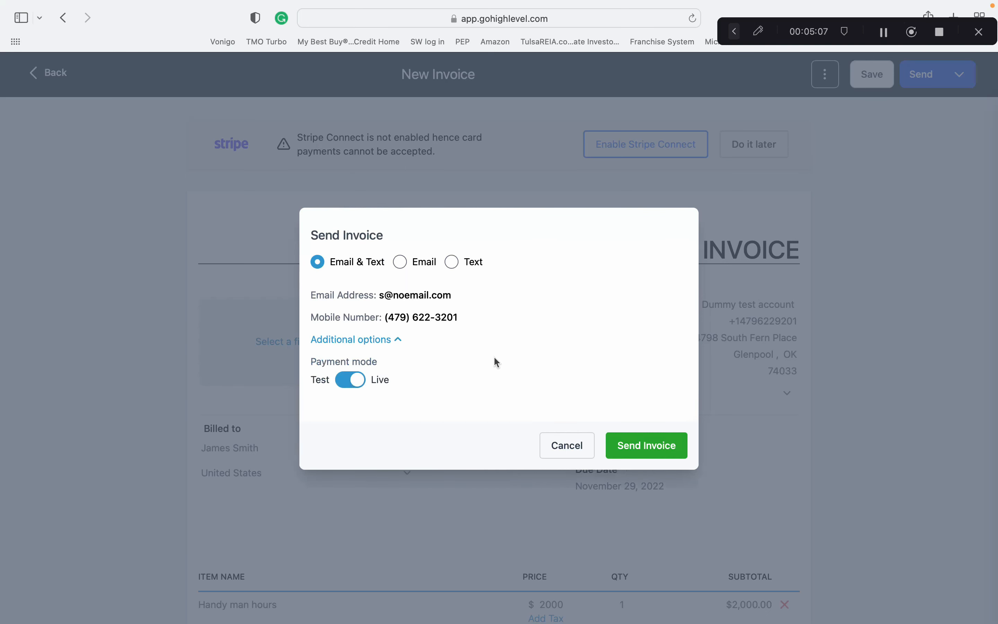
click(650, 445)
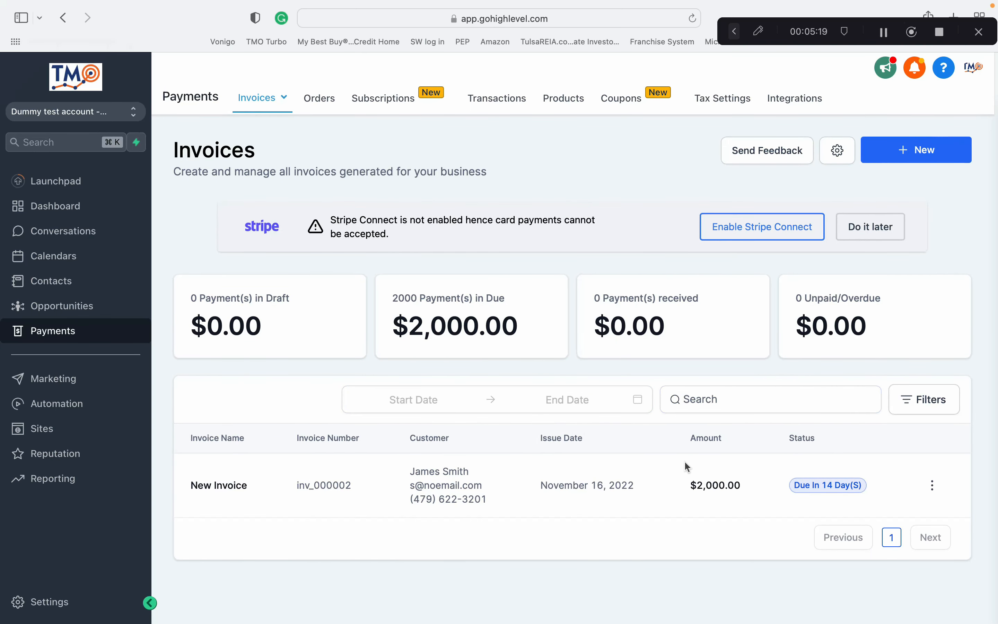
Open the sent invoice for editing from the invoice list.
click(933, 486)
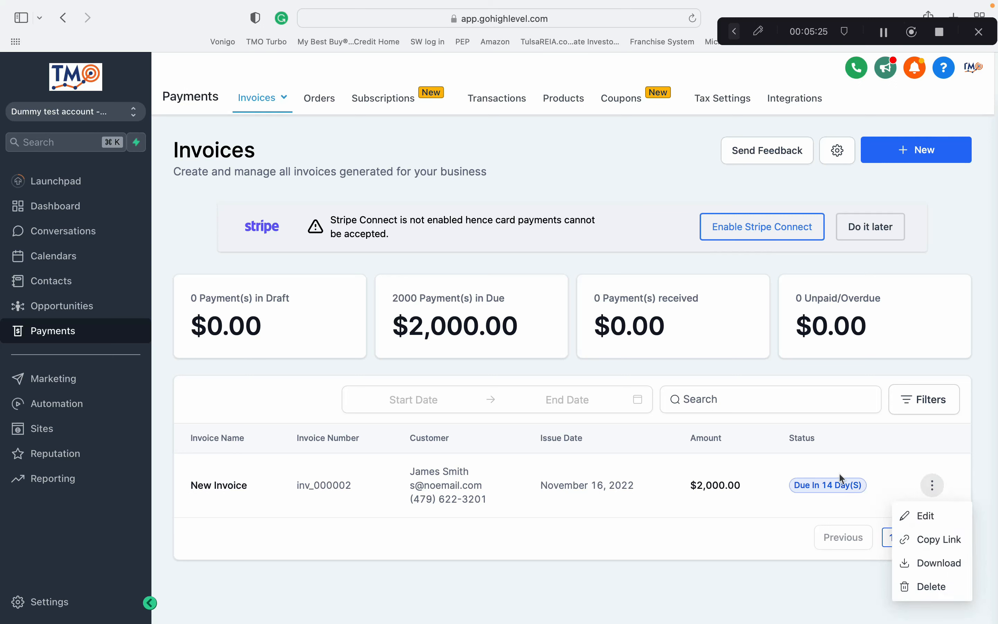
click(932, 517)
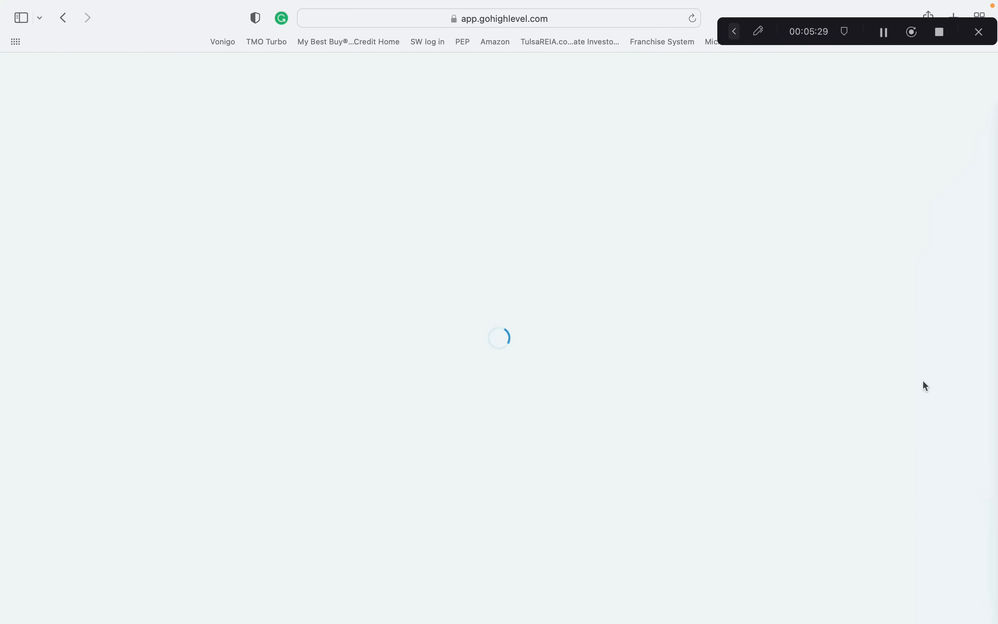
click(960, 74)
Start recording a payment for the invoice and choose to record it manually.
click(815, 82)
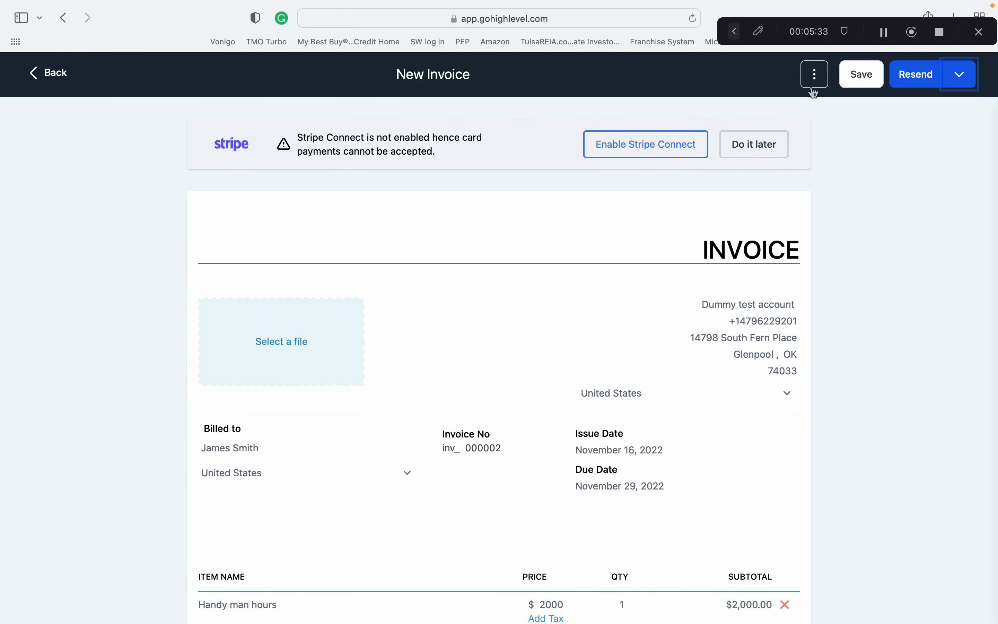
click(815, 83)
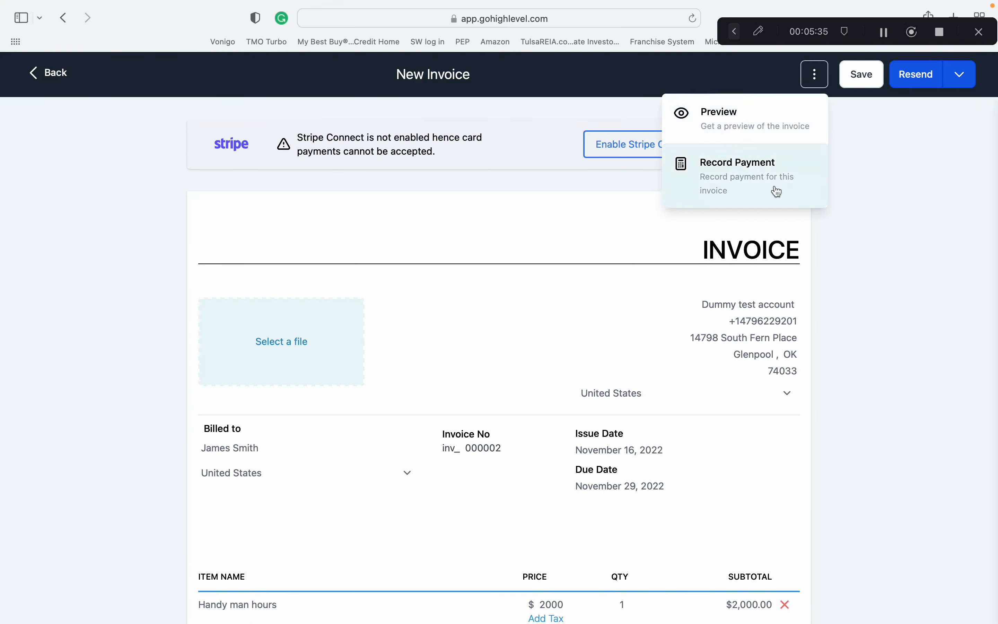
click(924, 163)
click(814, 72)
click(764, 185)
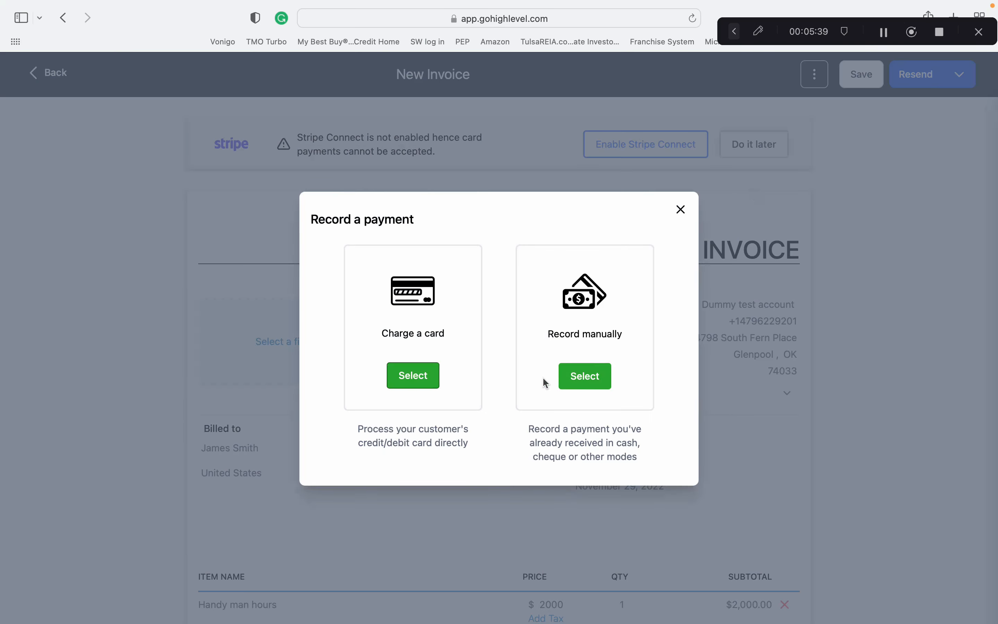
click(599, 376)
Record a Cheque payment with a cheque number and the note none, and submit it.
click(536, 332)
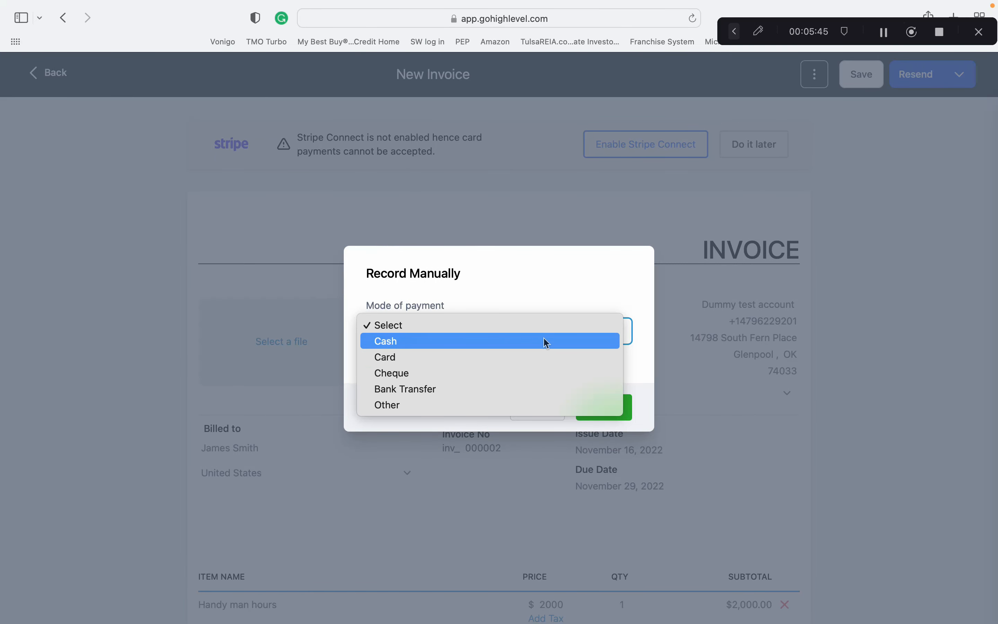
click(537, 372)
click(453, 353)
text(123)
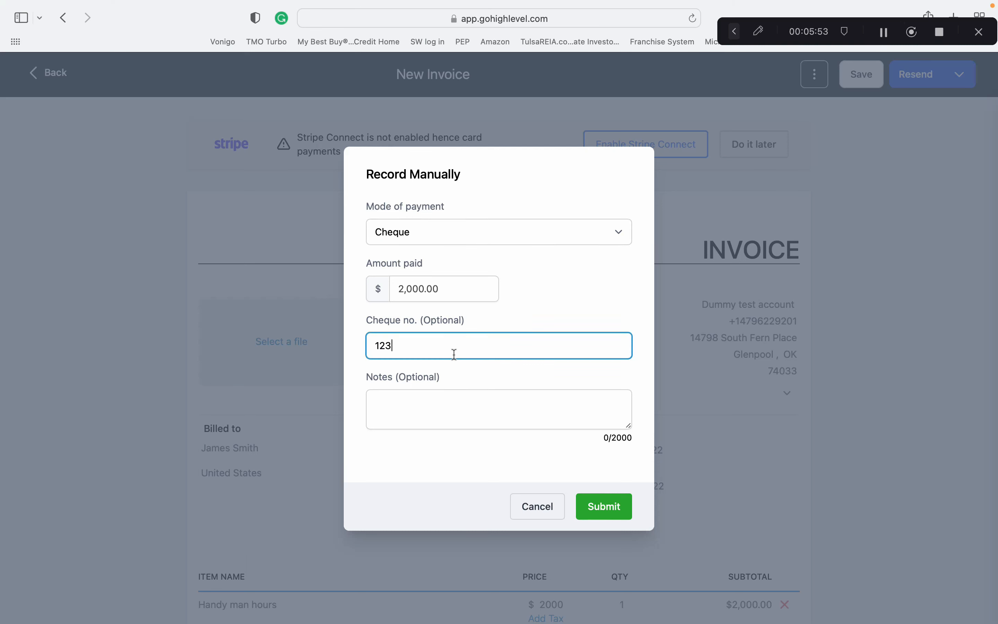
click(433, 404)
text(none)
click(623, 513)
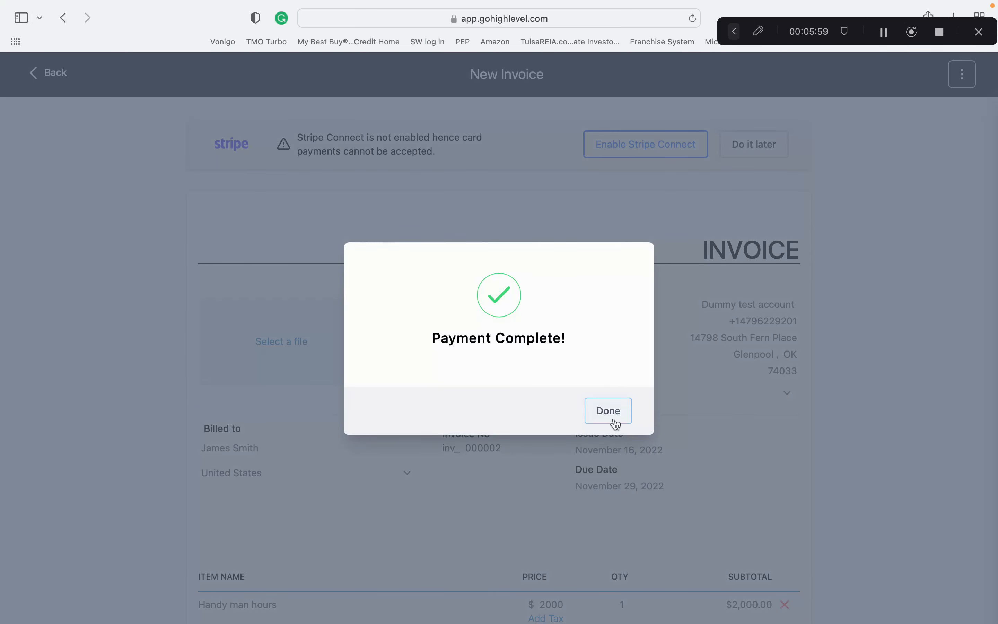
click(616, 424)
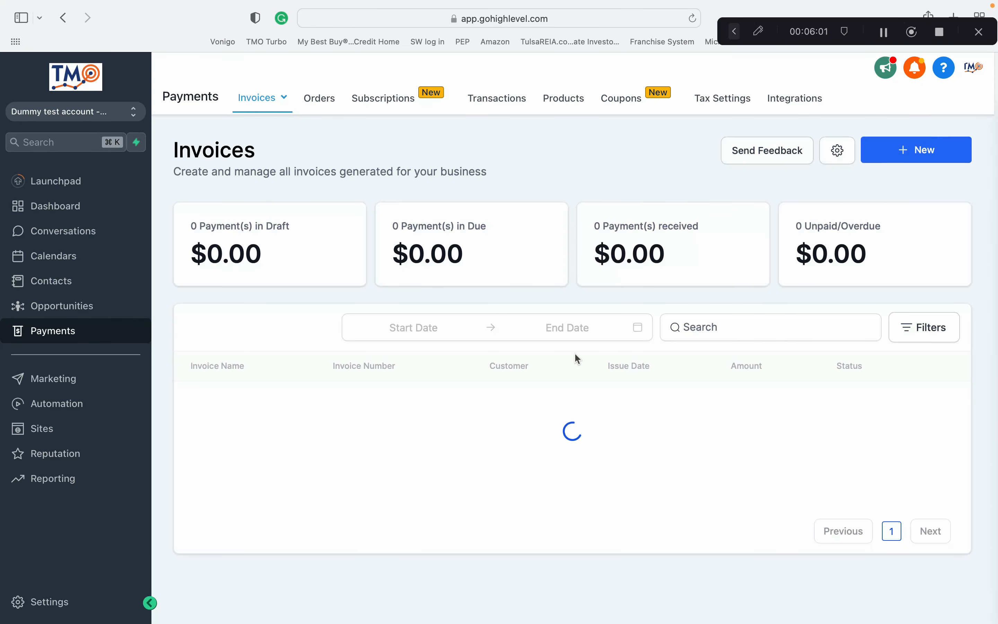